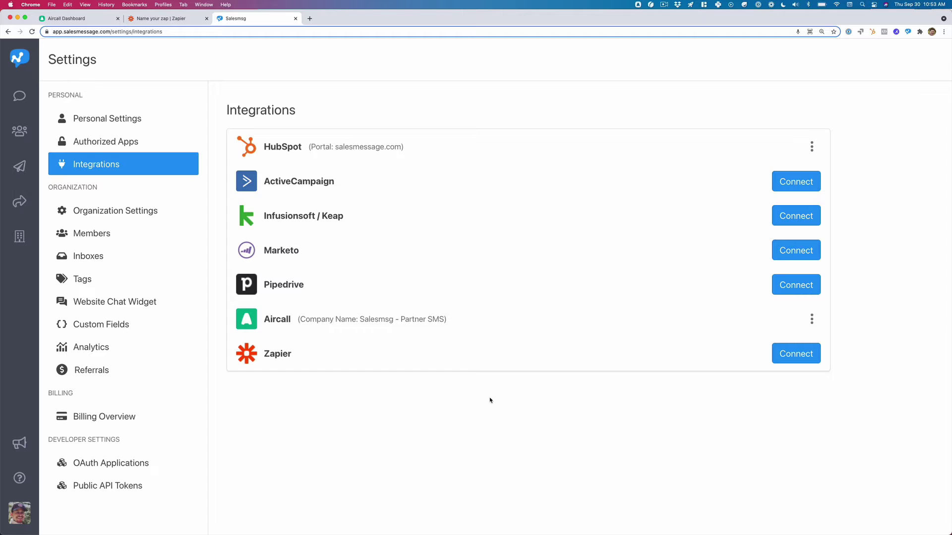
# Open Salesmsg's Aircall integration Settings and refresh its list of Aircall numbers.
pyautogui.click(812, 319)
pyautogui.click(788, 342)
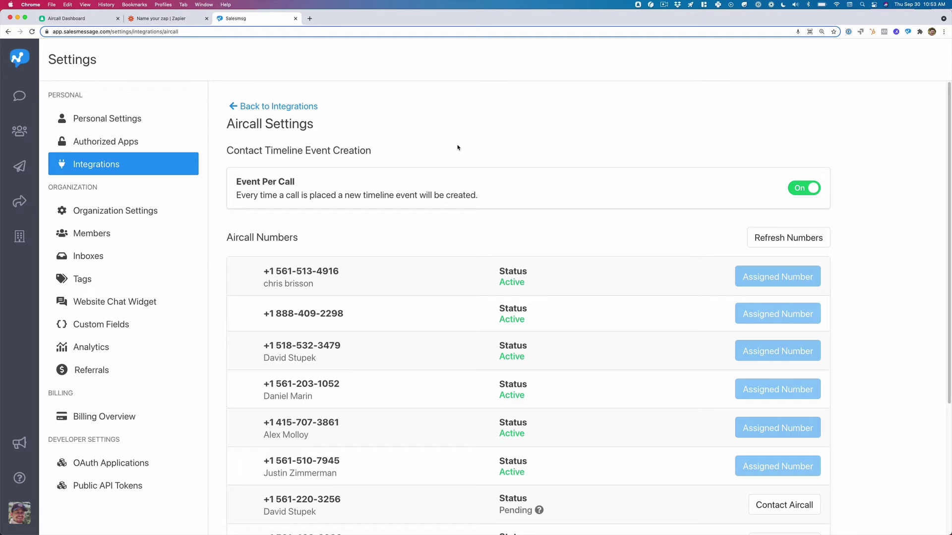
pyautogui.scroll(-5, 484, 329)
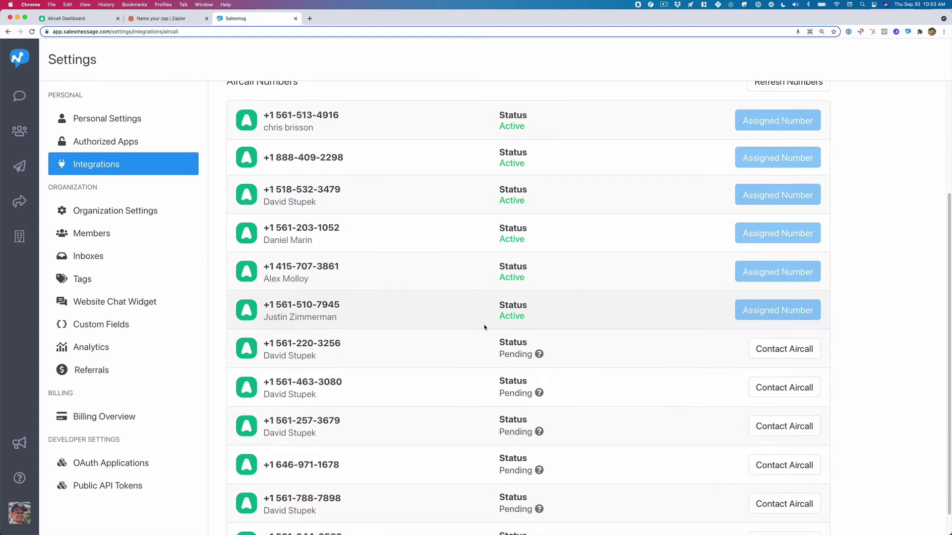
pyautogui.scroll(5, 473, 333)
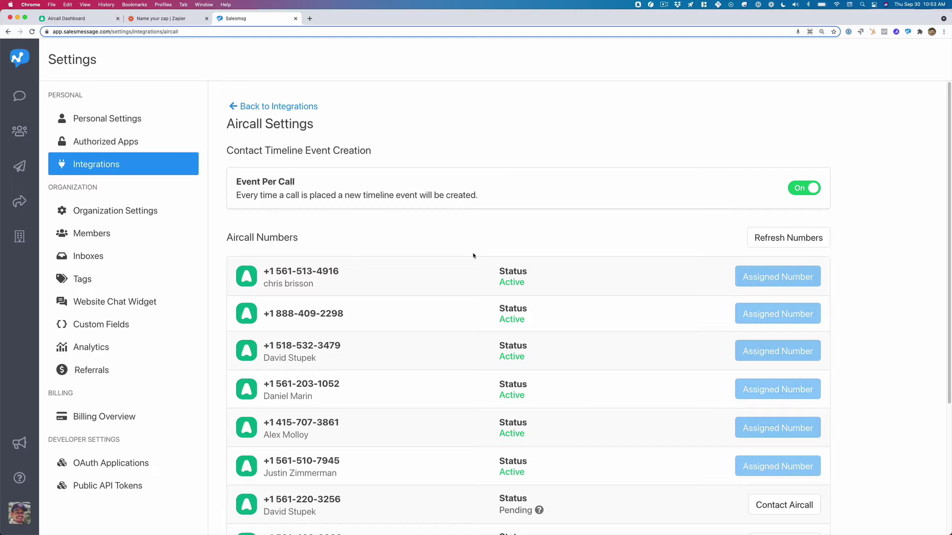
pyautogui.click(770, 240)
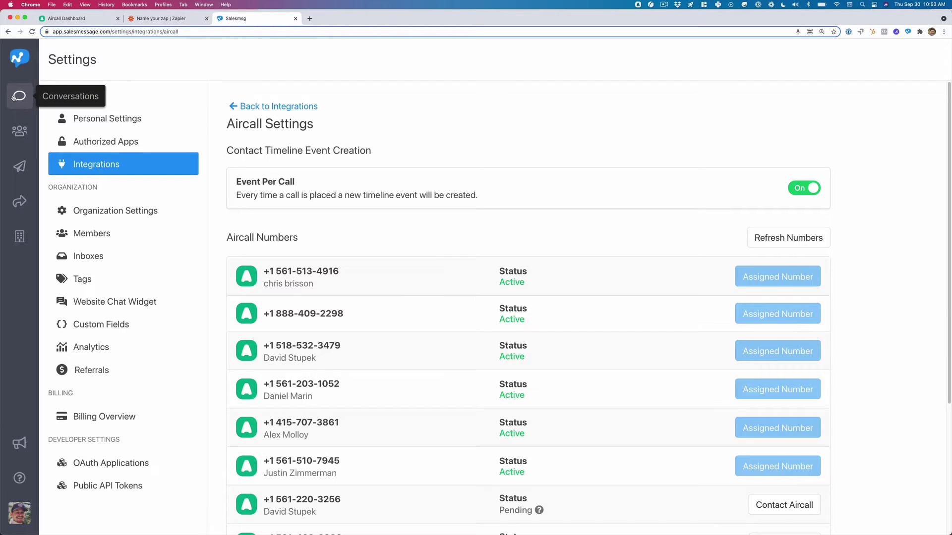
# In the Aircall Dashboard, look over the call tags, including Zapier + Salesmsg SMS.
pyautogui.click(92, 20)
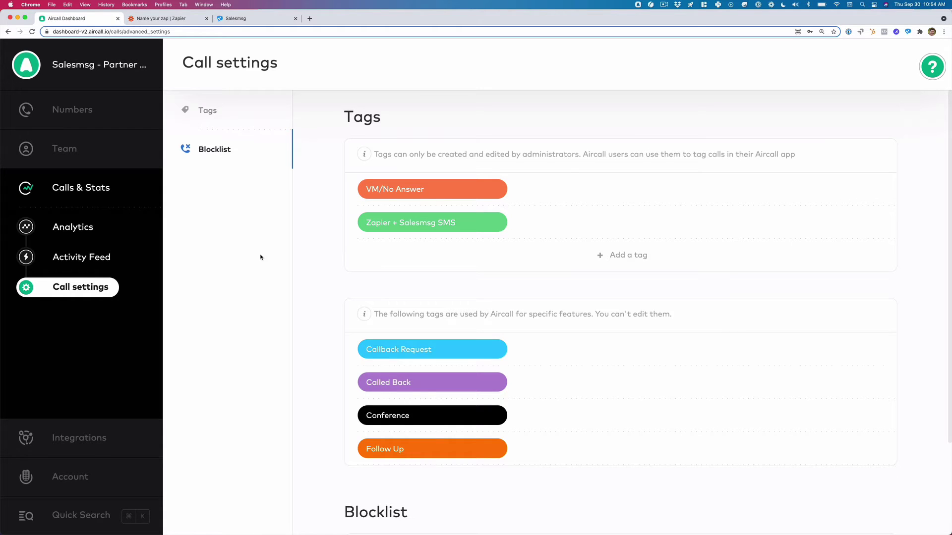
pyautogui.moveTo(370, 229)
pyautogui.moveTo(381, 190)
# Try Aircall as the zap's trigger app and look at its trigger events.
pyautogui.click(188, 20)
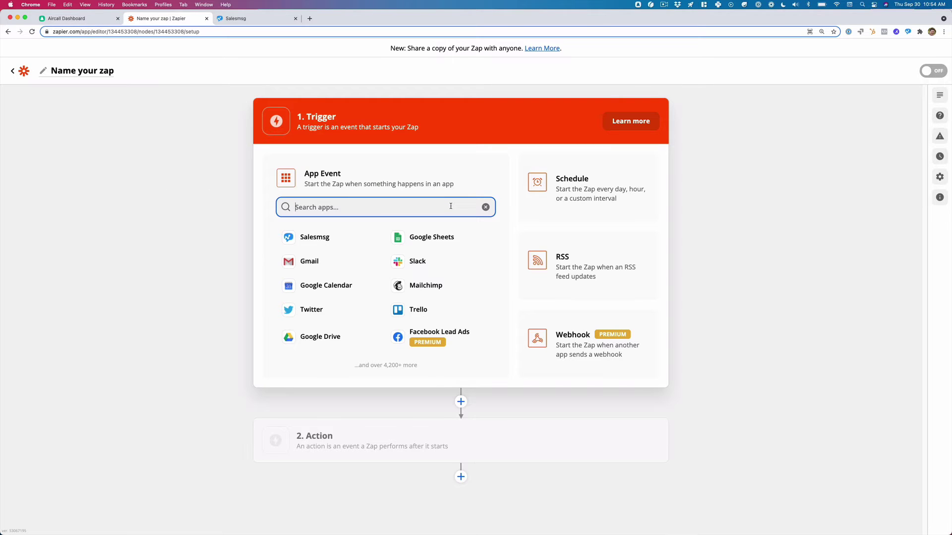
pyautogui.write('air')
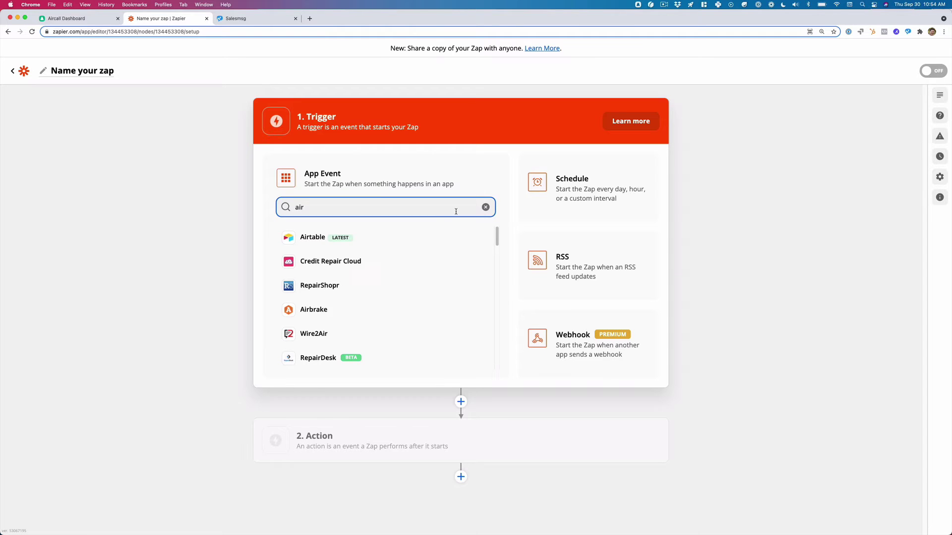
pyautogui.write('ca')
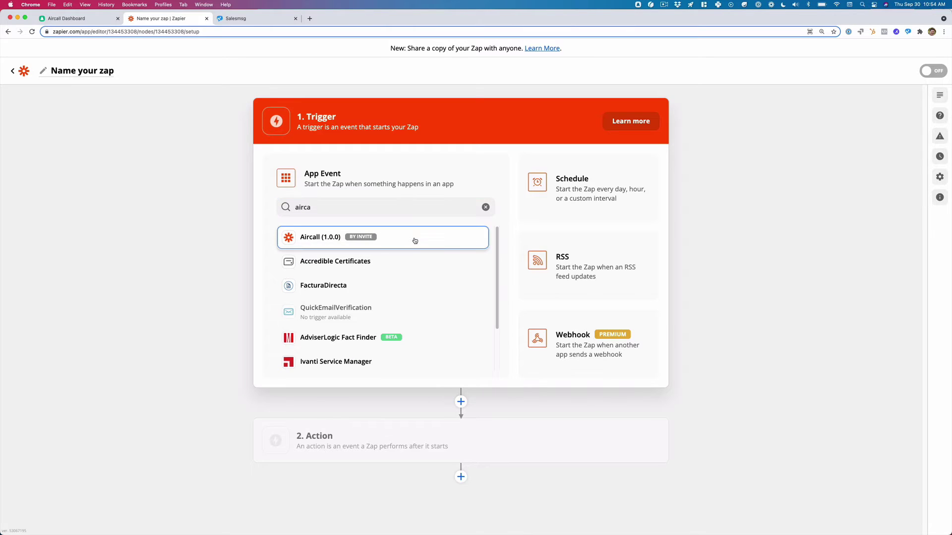
pyautogui.click(415, 241)
pyautogui.click(454, 237)
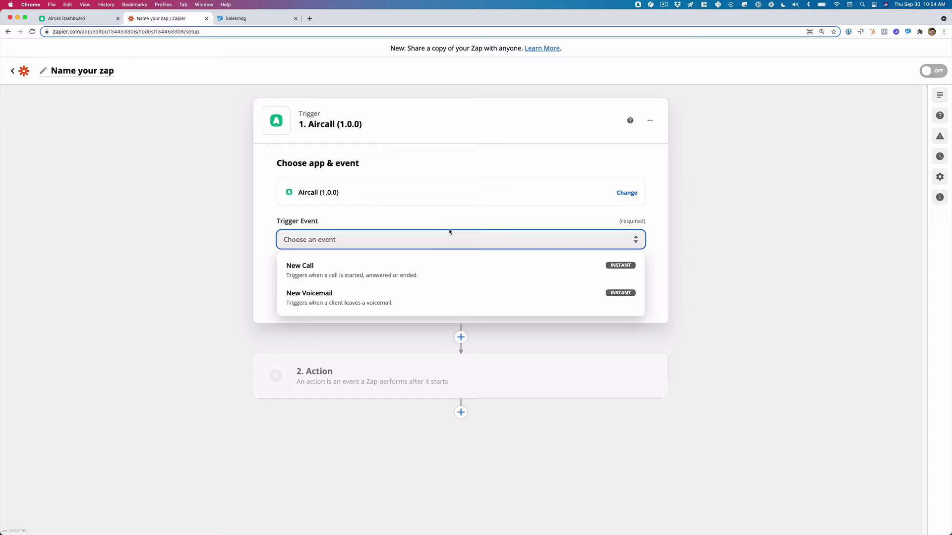
pyautogui.click(151, 202)
# Change the trigger to Webhooks by Zapier Catch Hook and copy its webhook URL.
pyautogui.click(432, 200)
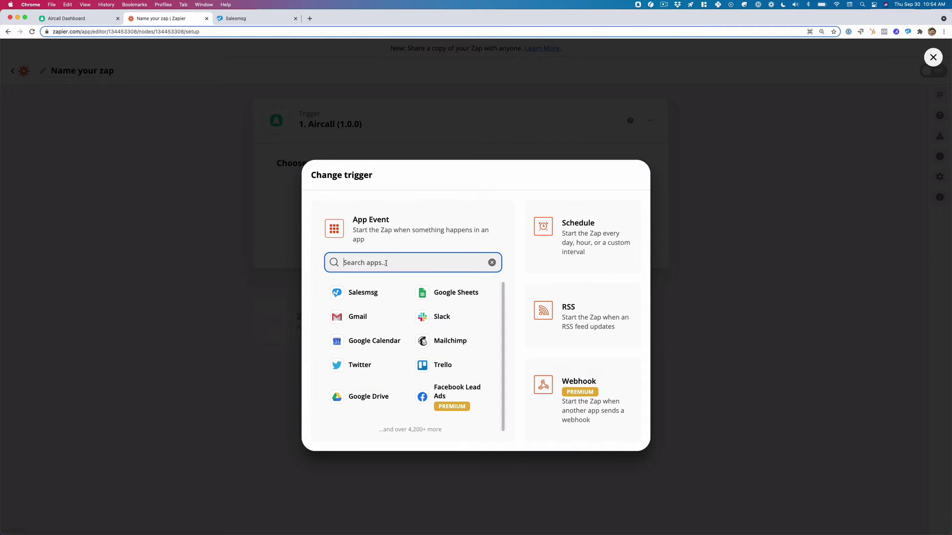
pyautogui.write('webh')
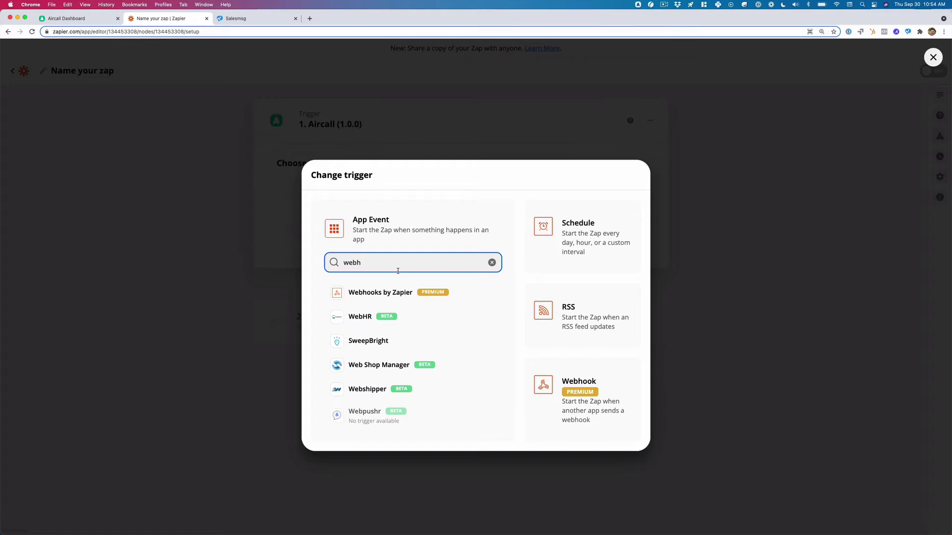
pyautogui.click(397, 295)
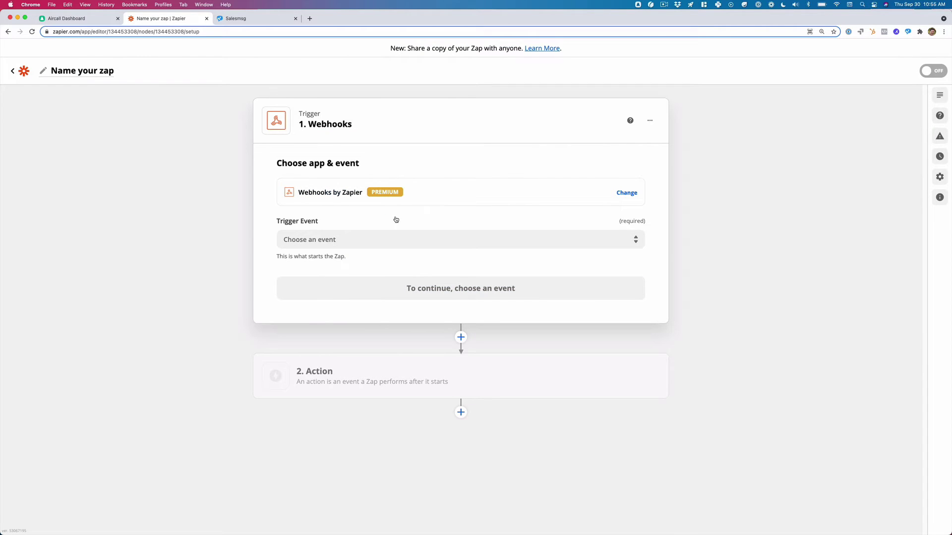
pyautogui.click(472, 238)
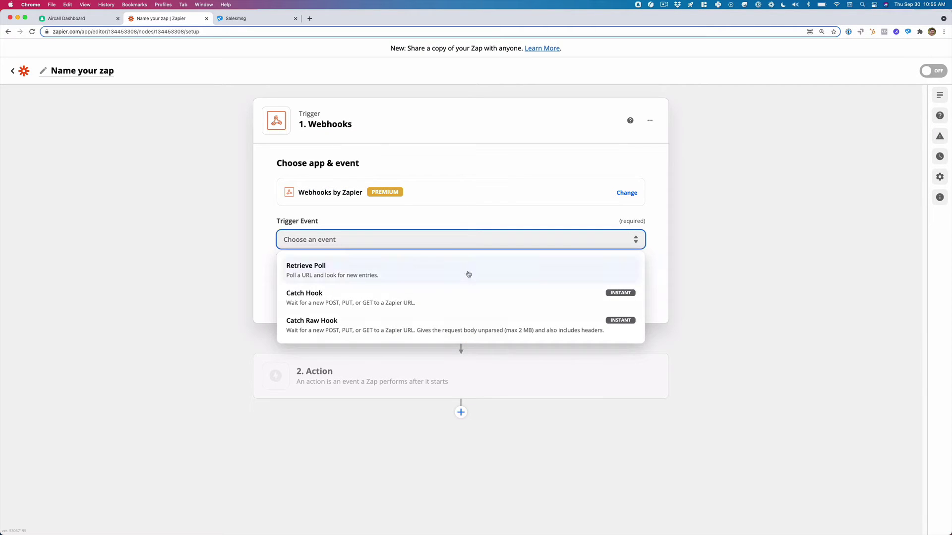
pyautogui.click(460, 296)
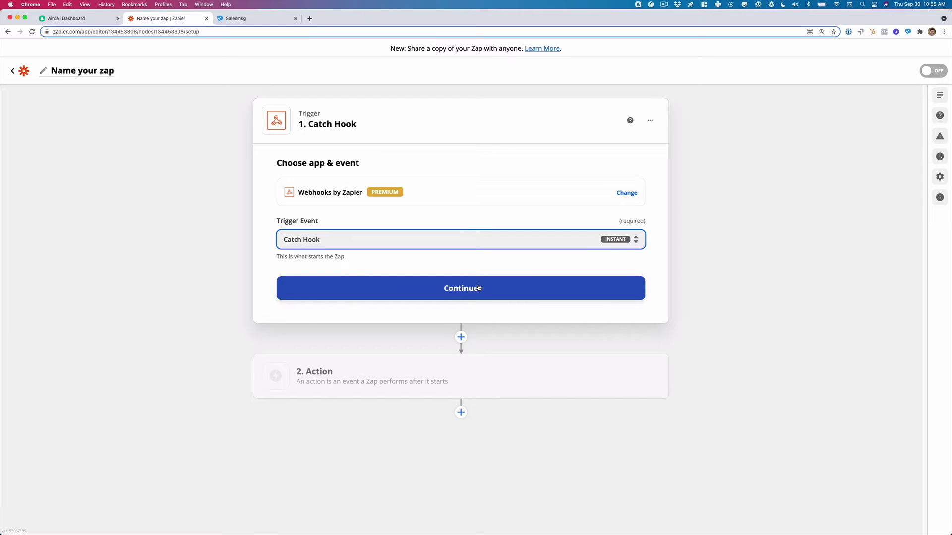
pyautogui.click(460, 283)
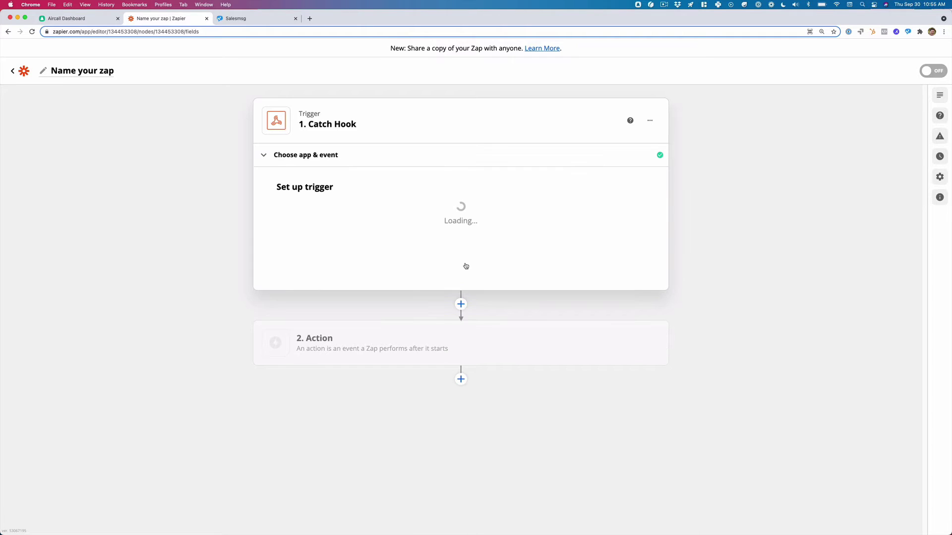
pyautogui.click(627, 221)
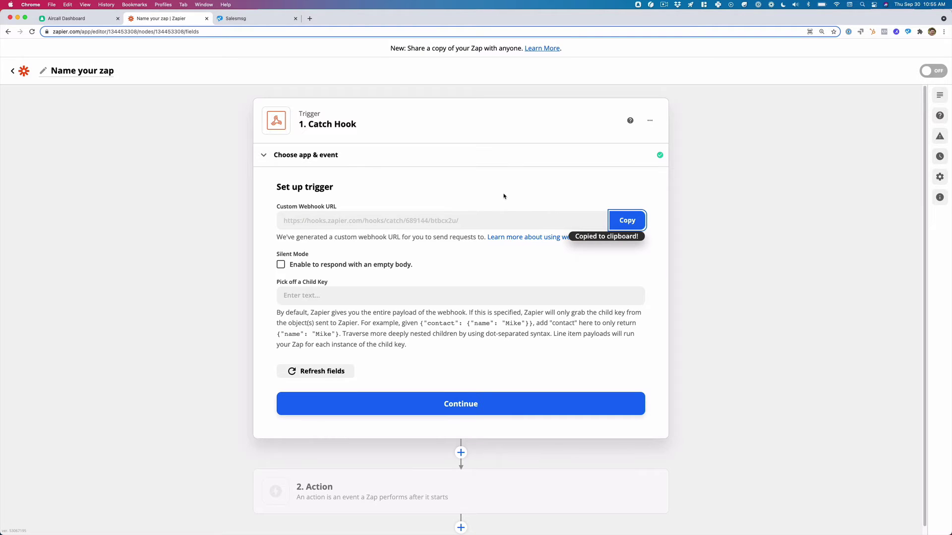
# Find the Webhook integration in the Aircall Dashboard's integrations list.
pyautogui.click(91, 21)
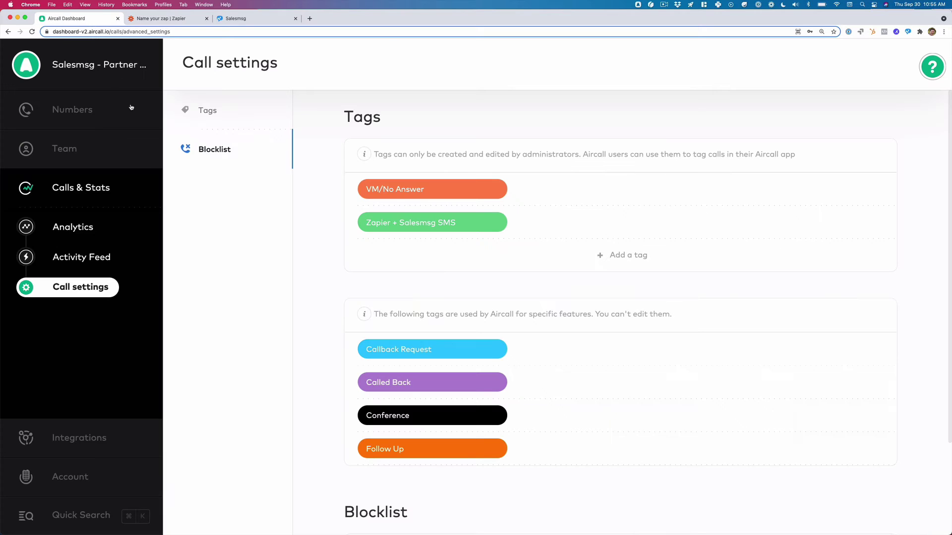
pyautogui.click(75, 438)
pyautogui.scroll(-20, 531, 267)
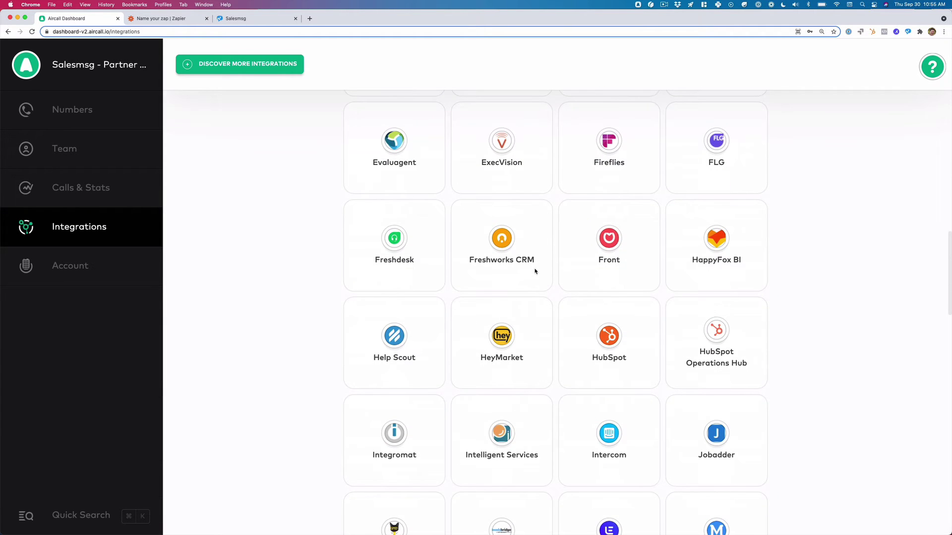
pyautogui.scroll(-10, 535, 271)
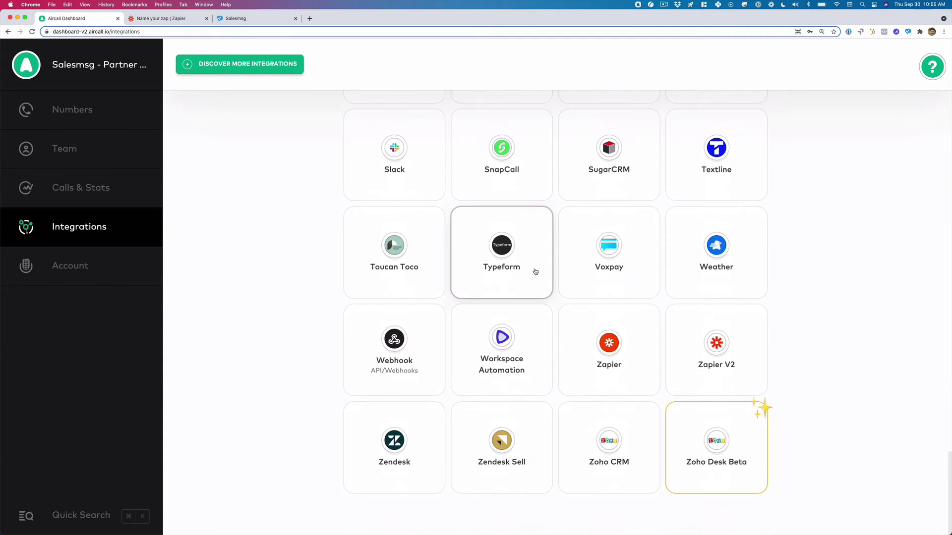
pyautogui.click(396, 350)
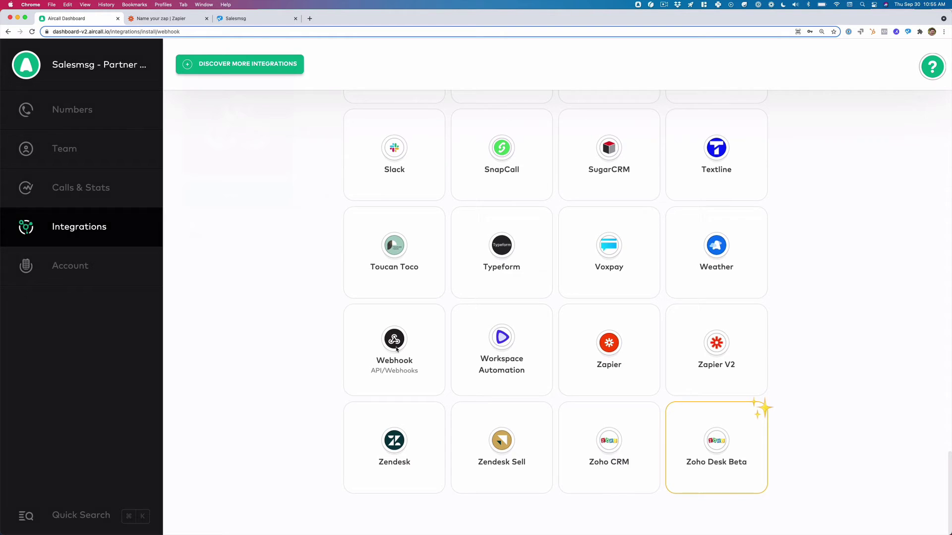
# Install a webhook named 'Zapier: Salesmsg SMS' pointing to the copied Zapier URL.
pyautogui.click(224, 203)
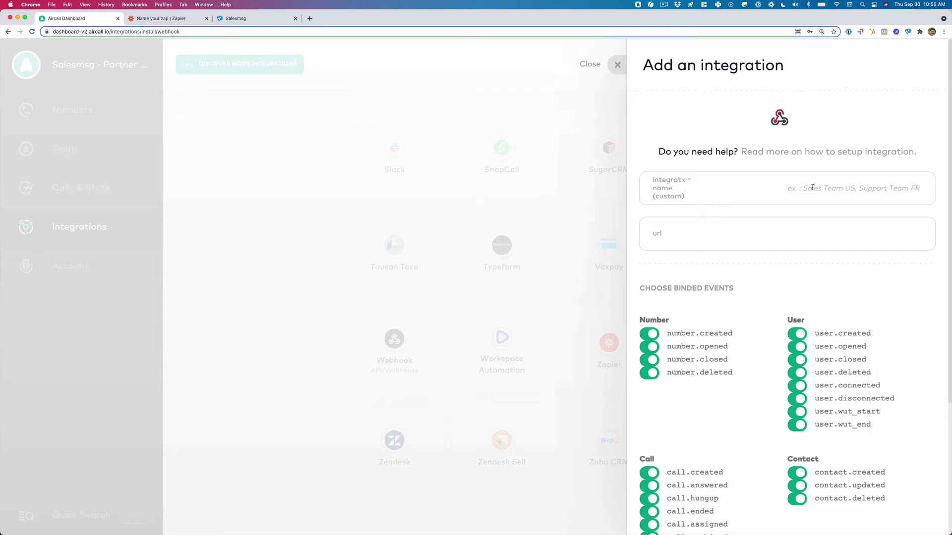
pyautogui.write('Zapier: Sa')
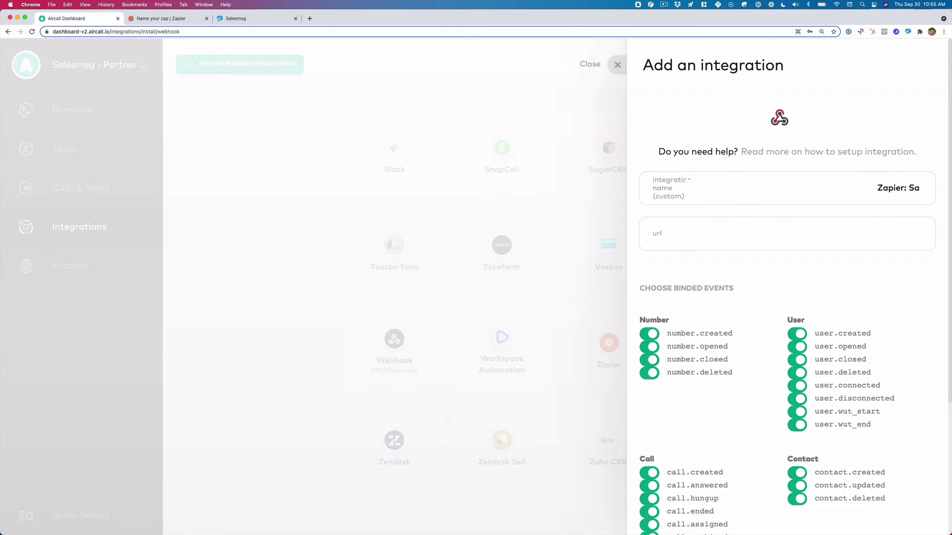
pyautogui.write('lesmsg SMS')
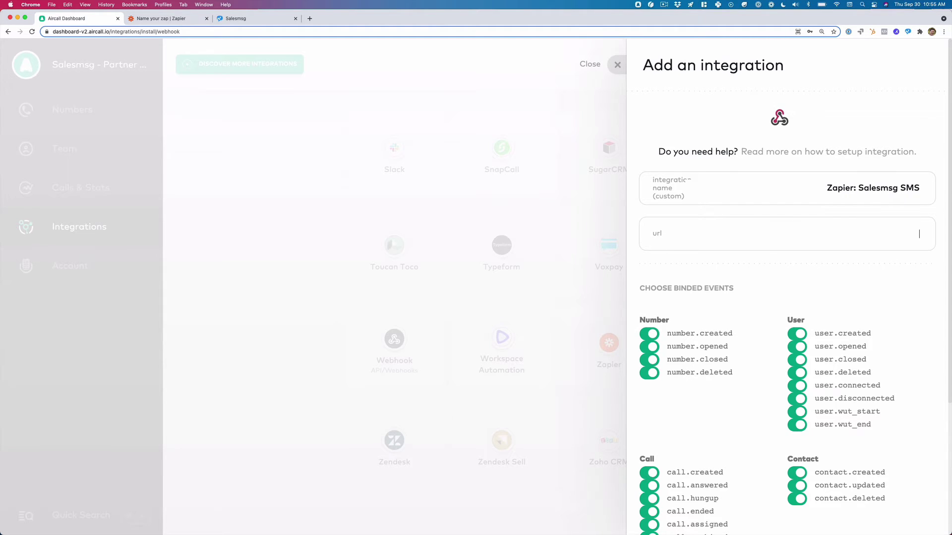
pyautogui.press('super+v')
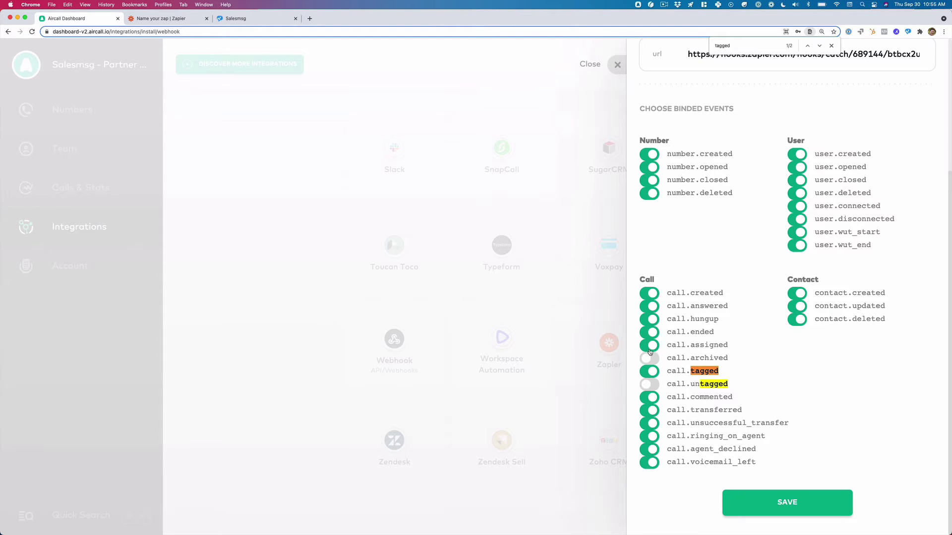
# Switch off every other call, contact and user webhook event, leaving only call.tagged on.
pyautogui.click(650, 345)
pyautogui.click(650, 333)
pyautogui.click(650, 320)
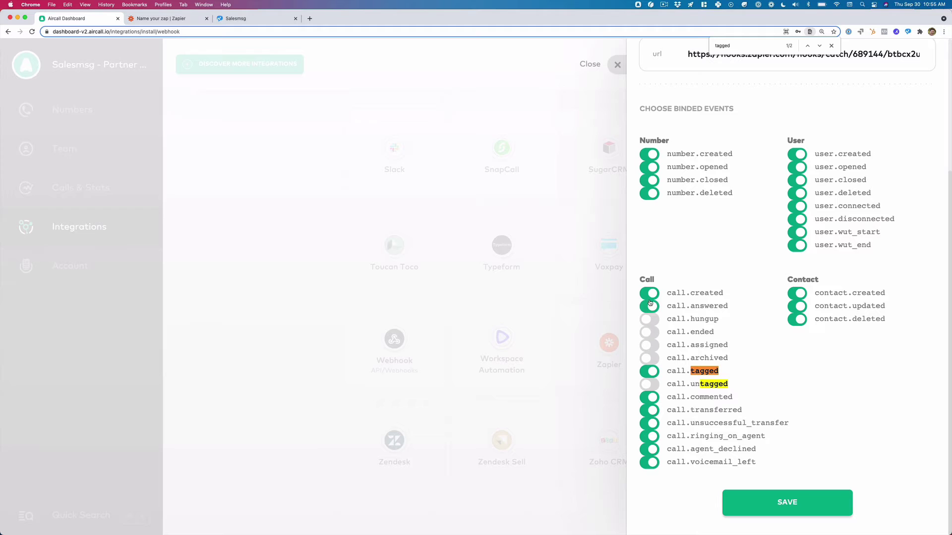
pyautogui.click(650, 307)
pyautogui.click(650, 294)
pyautogui.click(650, 398)
pyautogui.click(649, 410)
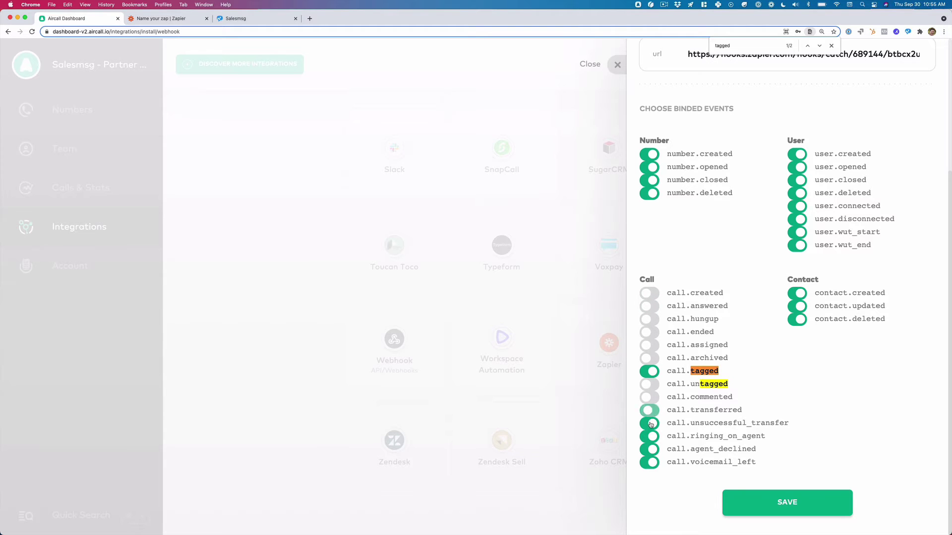
pyautogui.click(648, 423)
pyautogui.click(649, 436)
pyautogui.click(649, 450)
pyautogui.click(649, 463)
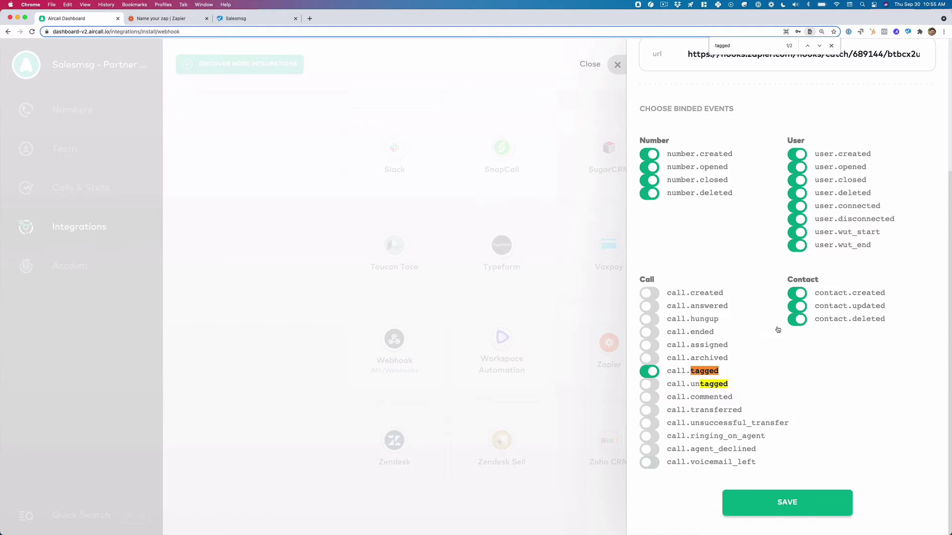
pyautogui.click(796, 295)
pyautogui.click(797, 308)
pyautogui.click(796, 320)
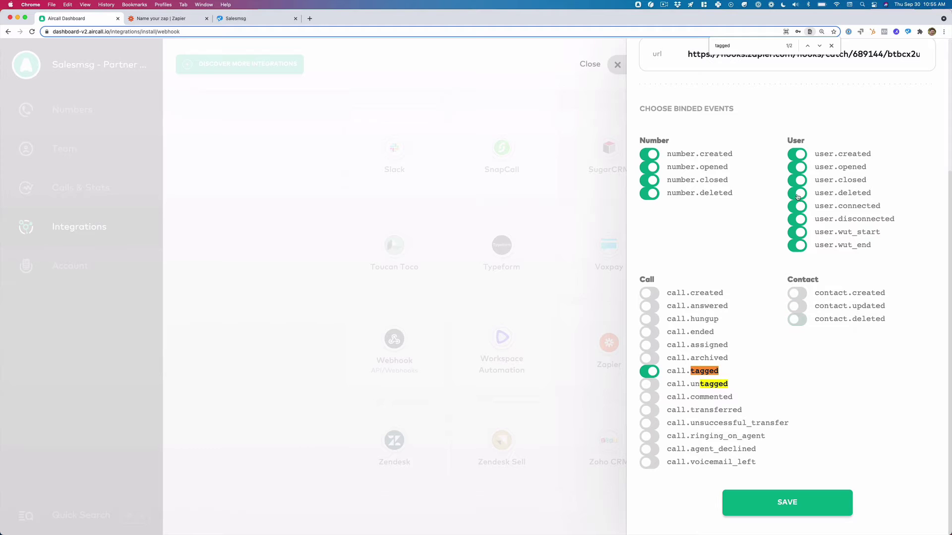
pyautogui.click(797, 156)
pyautogui.click(796, 168)
pyautogui.click(796, 181)
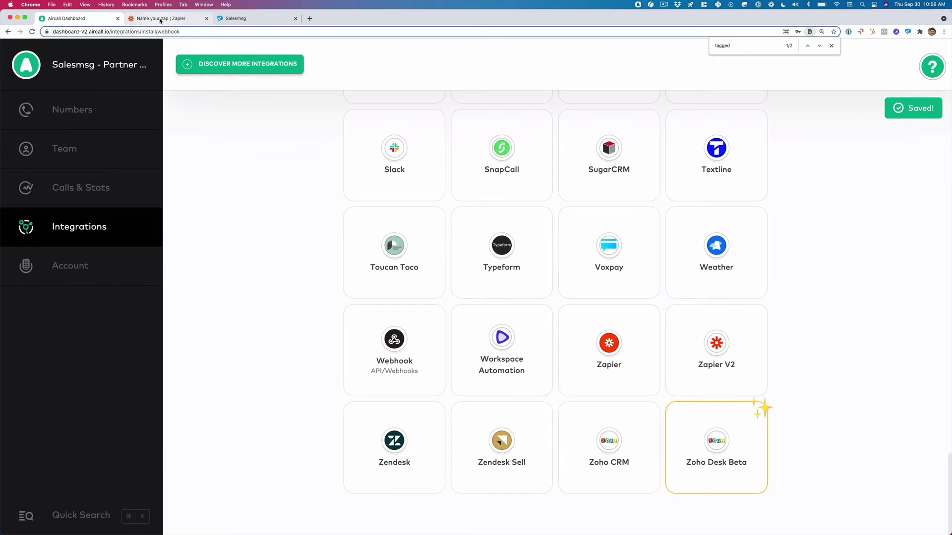
# Finish the Catch Hook trigger setup in Zapier and start the trigger test.
pyautogui.click(160, 19)
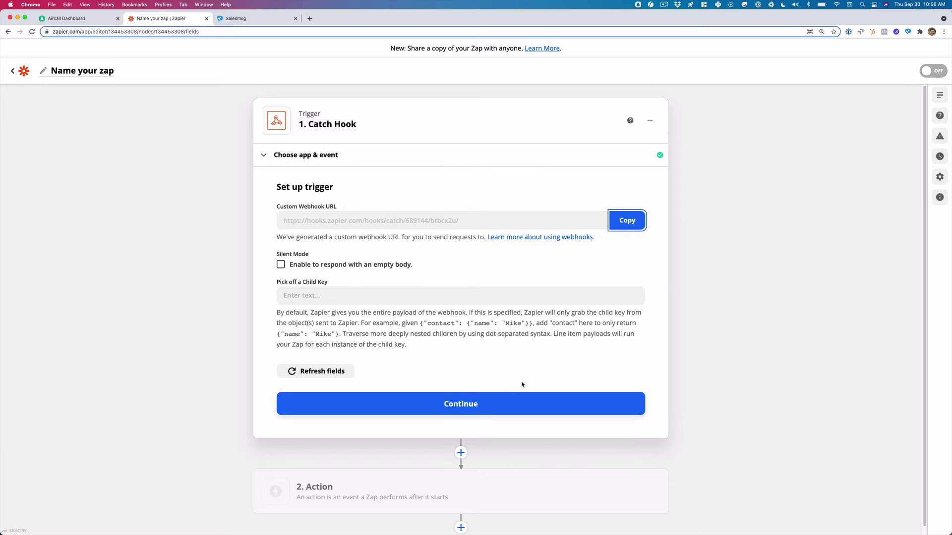
pyautogui.click(487, 404)
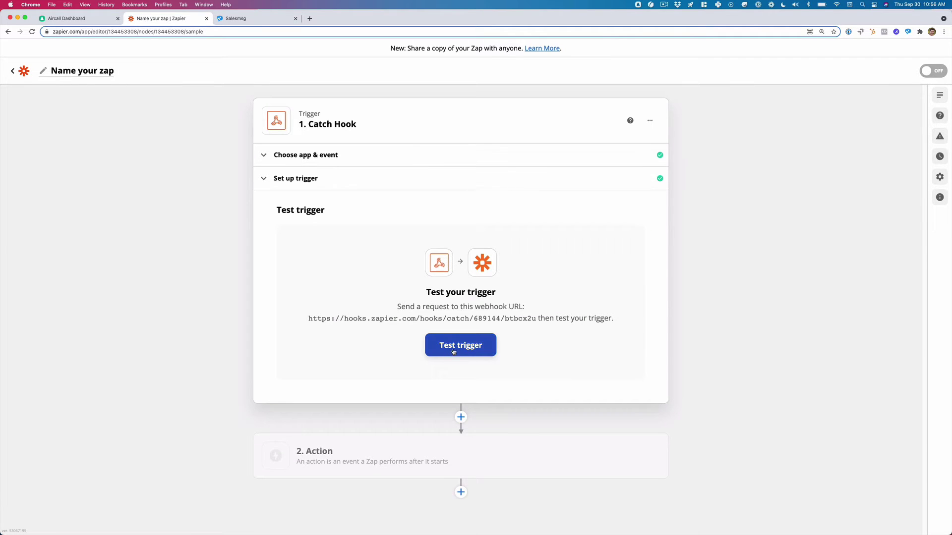
pyautogui.click(455, 350)
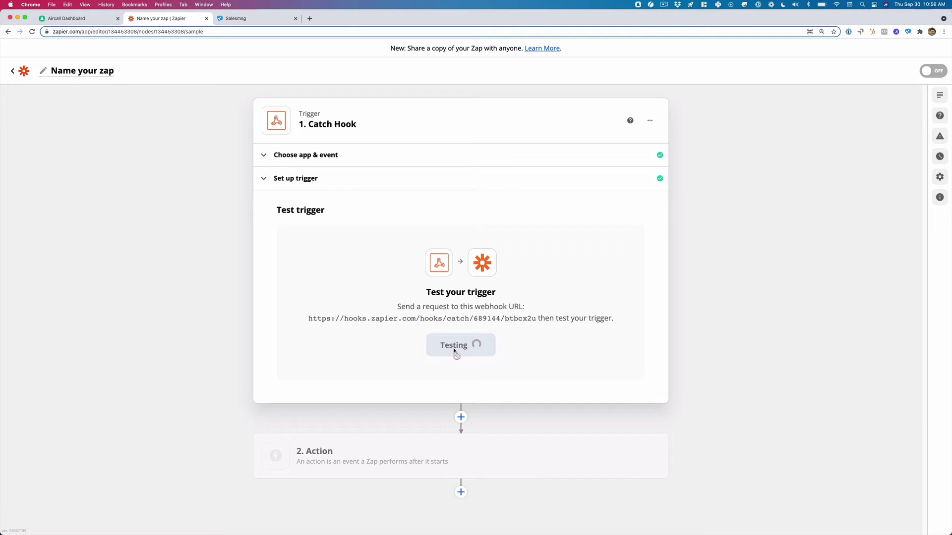
# Launch the Aircall Phone app through Spotlight.
pyautogui.press('super+space')
pyautogui.write('aircal')
pyautogui.press('Return')
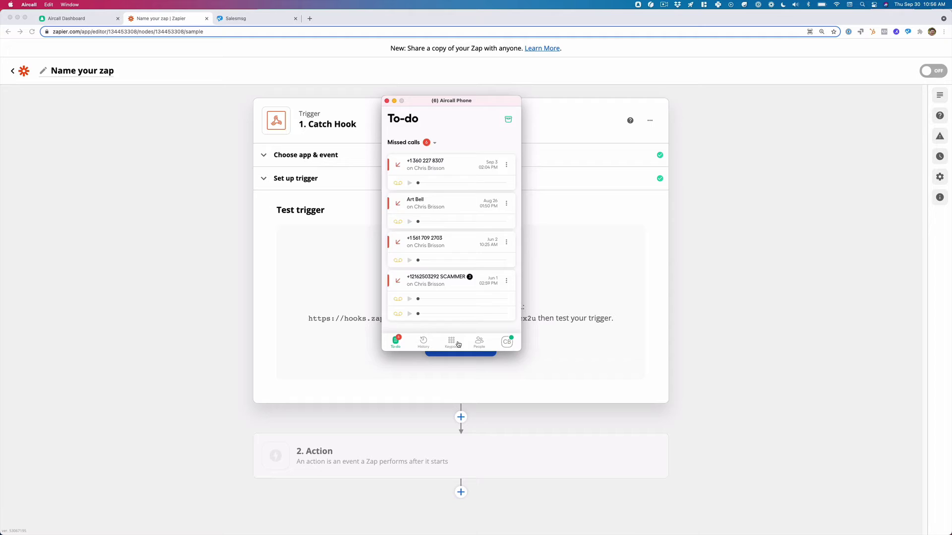
# Call the test contact from the Aircall Phone keypad.
pyautogui.click(451, 342)
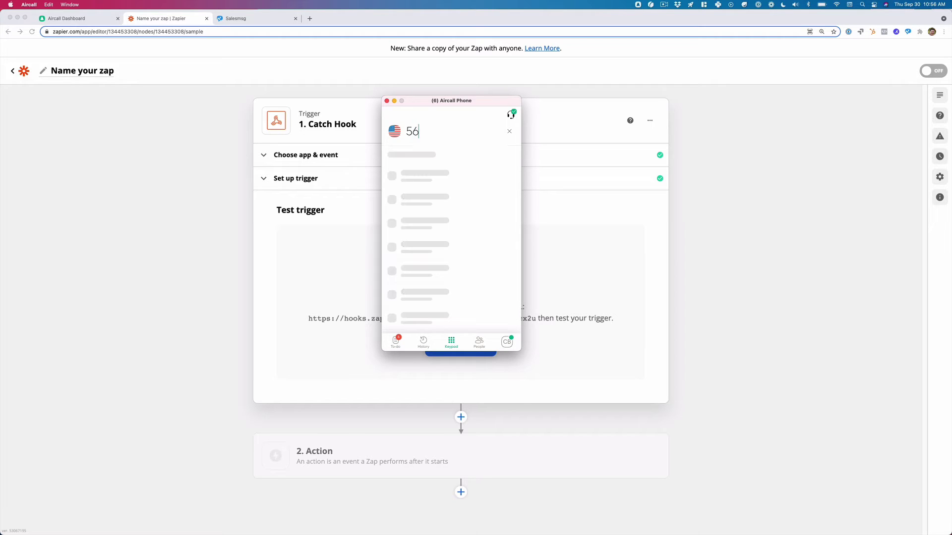
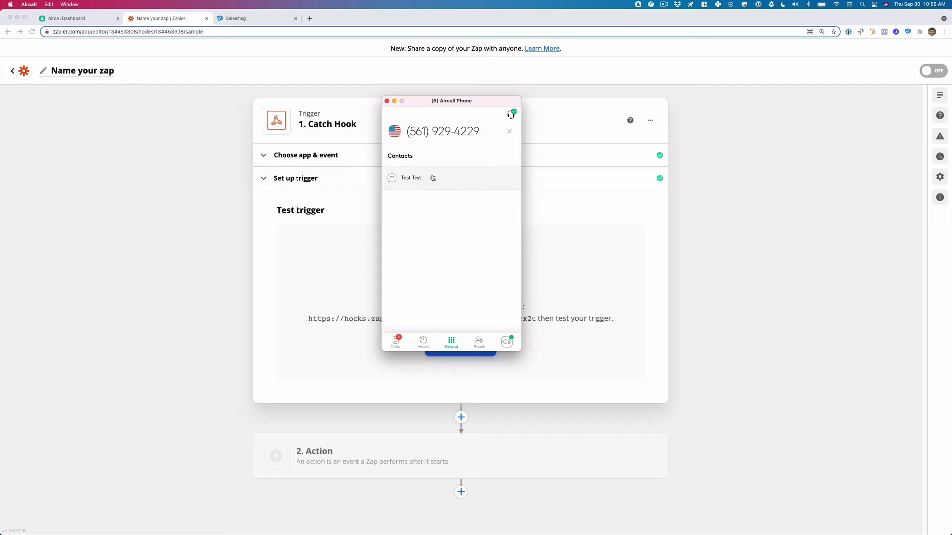
pyautogui.click(455, 179)
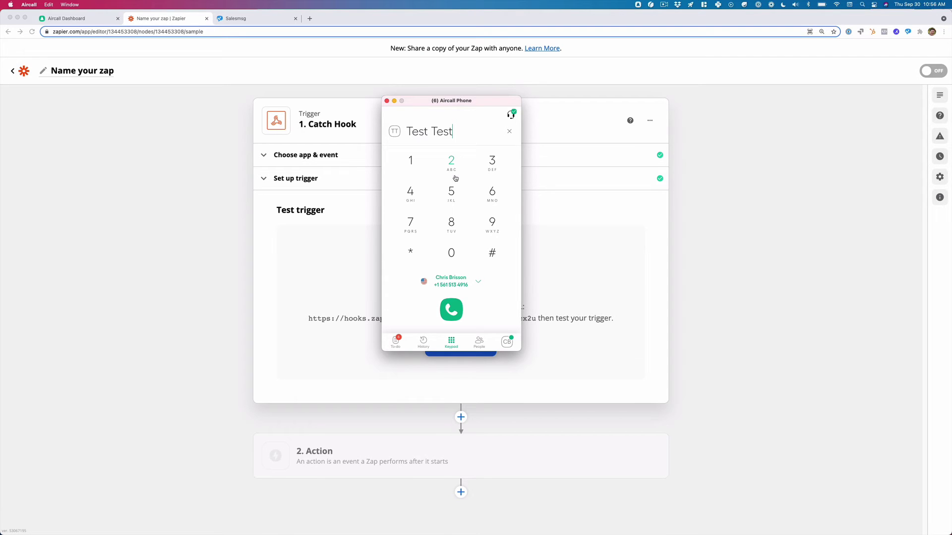
pyautogui.press('Return')
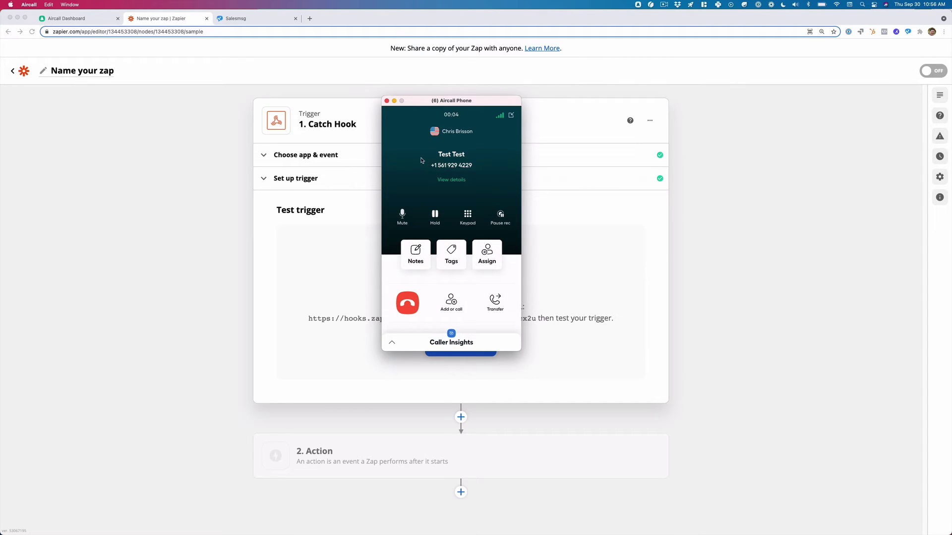
# Tag the call Zapier + Salesmsg SMS, close the call summary, and return to Zapier.
pyautogui.click(421, 160)
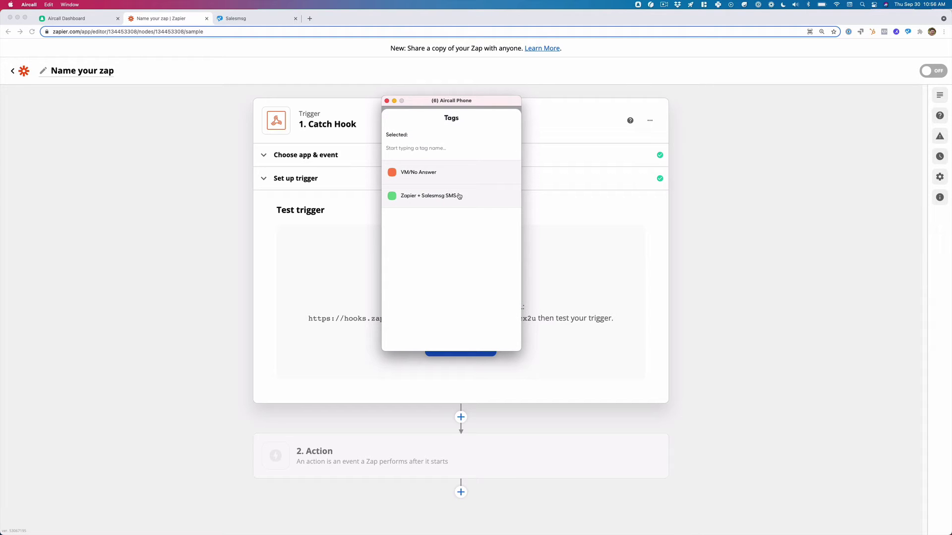
pyautogui.click(465, 197)
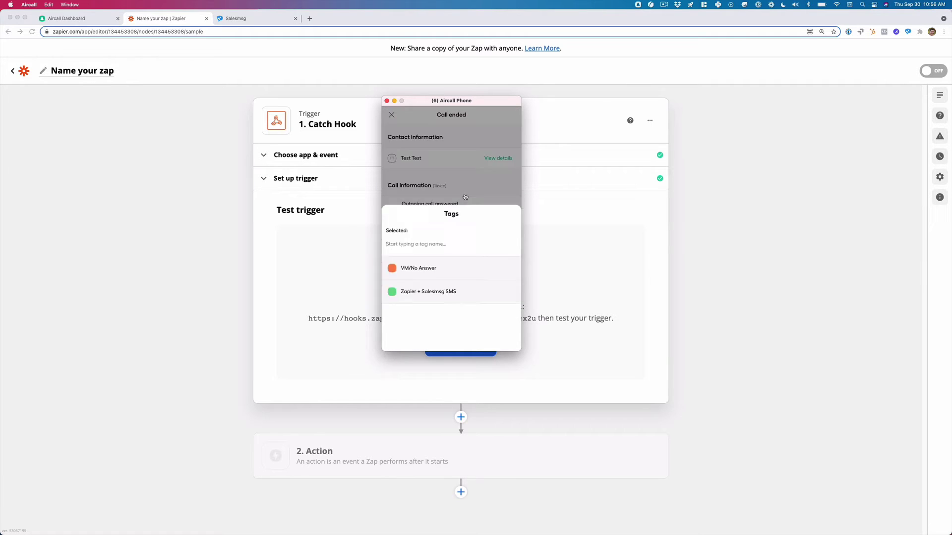
pyautogui.click(392, 114)
pyautogui.click(200, 165)
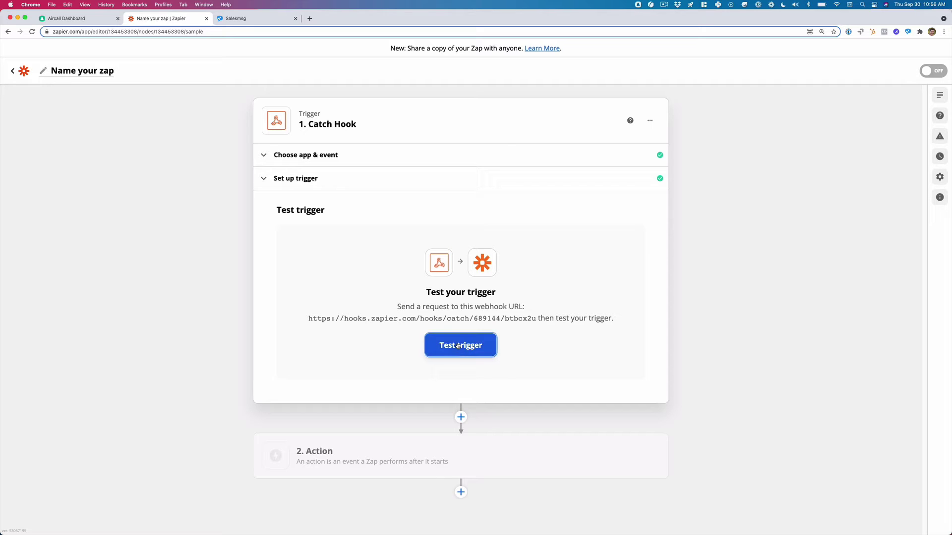
# Fetch the call.tagged test request, check its tags data, and continue to the Action step.
pyautogui.click(458, 345)
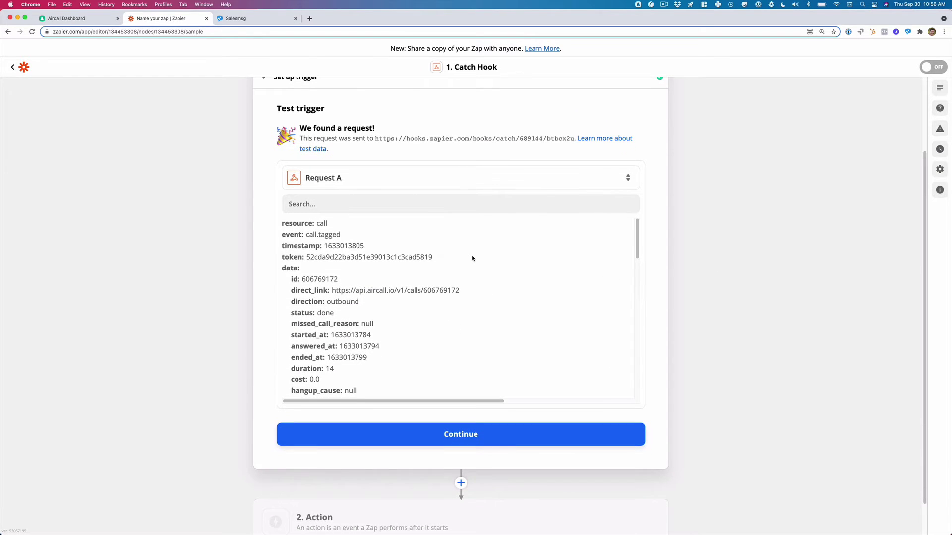
pyautogui.scroll(-10, 472, 258)
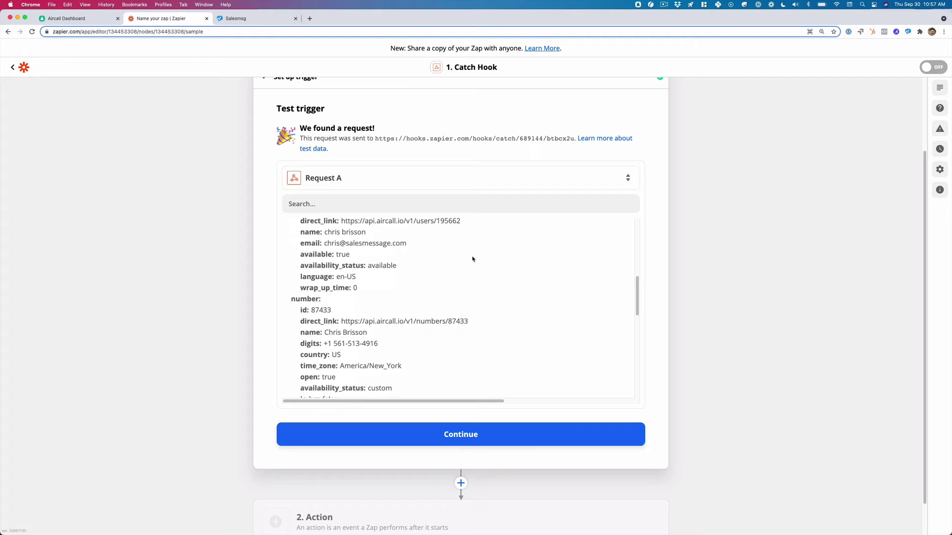
pyautogui.scroll(-15, 472, 258)
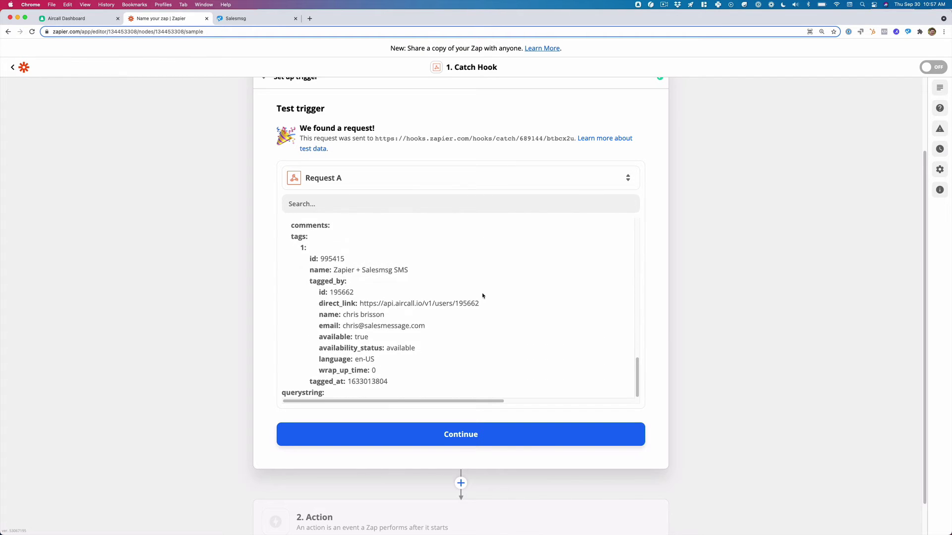
pyautogui.click(532, 436)
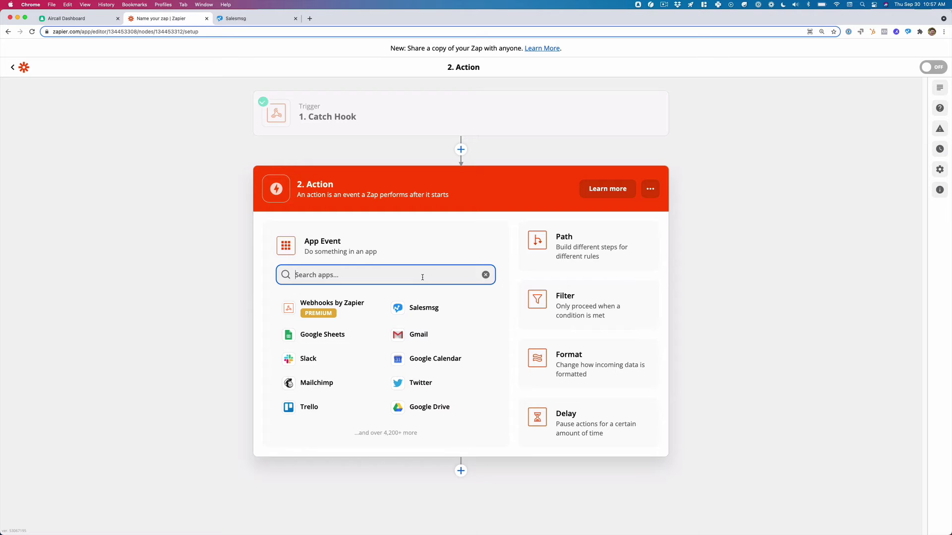
# Make the zap's second step Filter by Zapier.
pyautogui.write('filter')
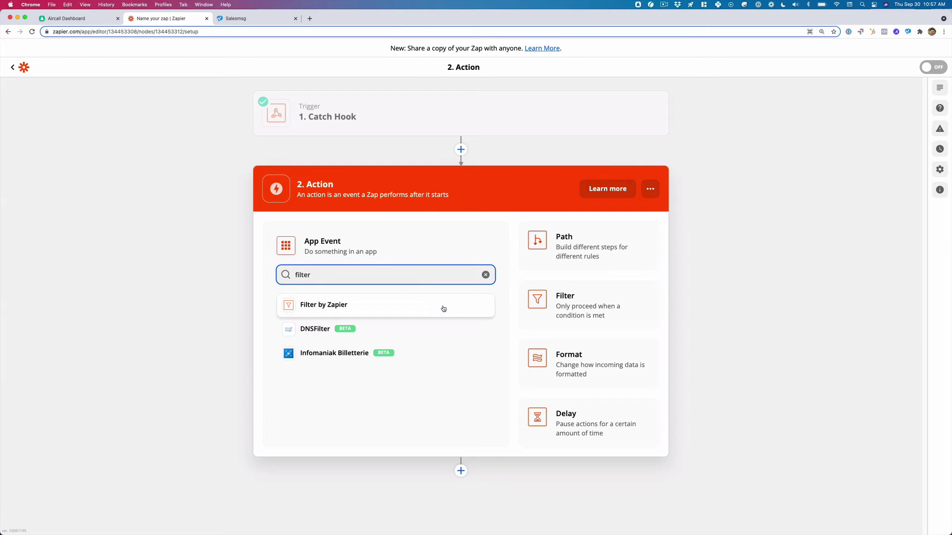
pyautogui.click(442, 308)
pyautogui.click(446, 302)
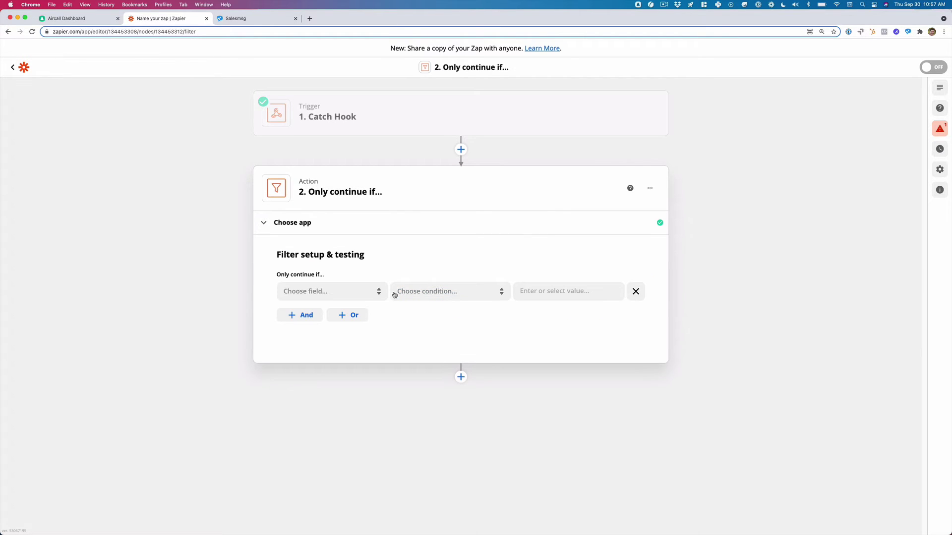
# Set the filter to Data Tags Name (Text) Contains zapier and test it.
pyautogui.click(365, 293)
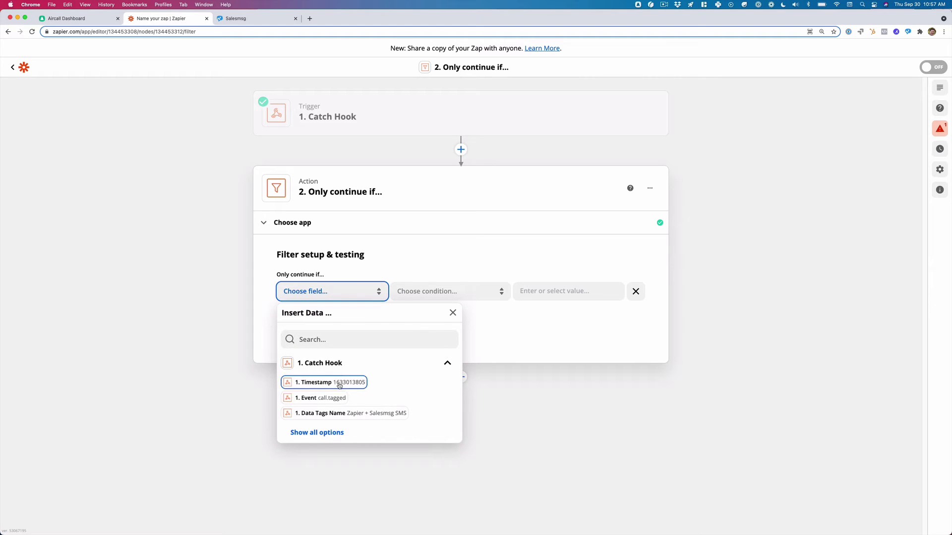
pyautogui.click(352, 414)
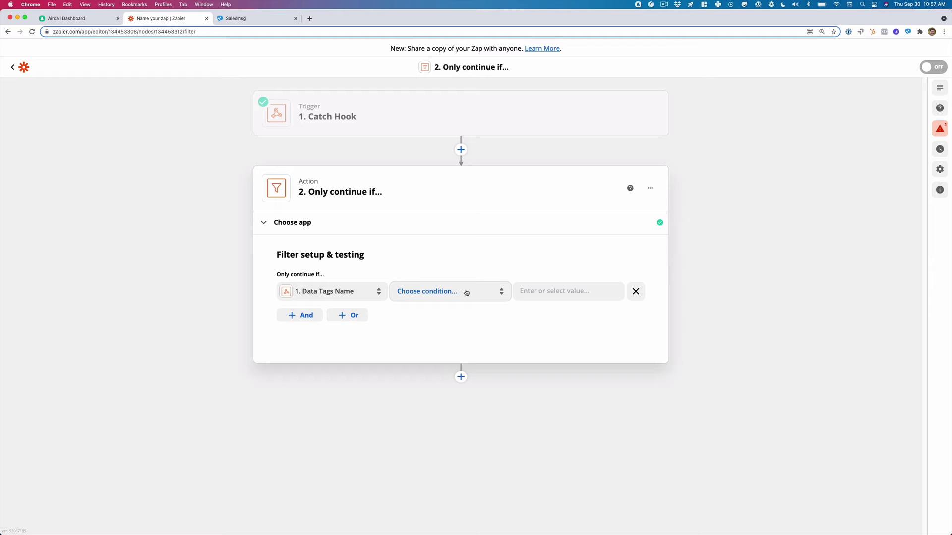
pyautogui.click(467, 293)
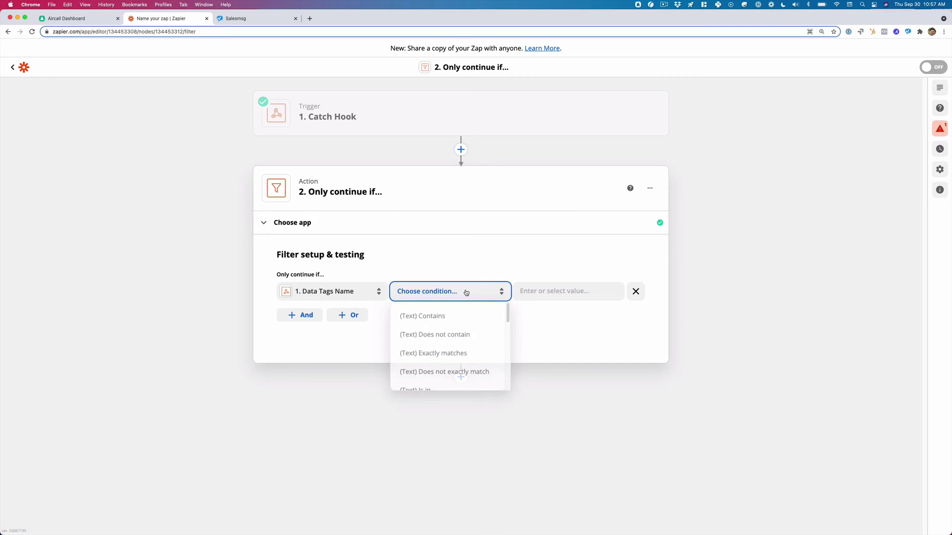
pyautogui.click(463, 319)
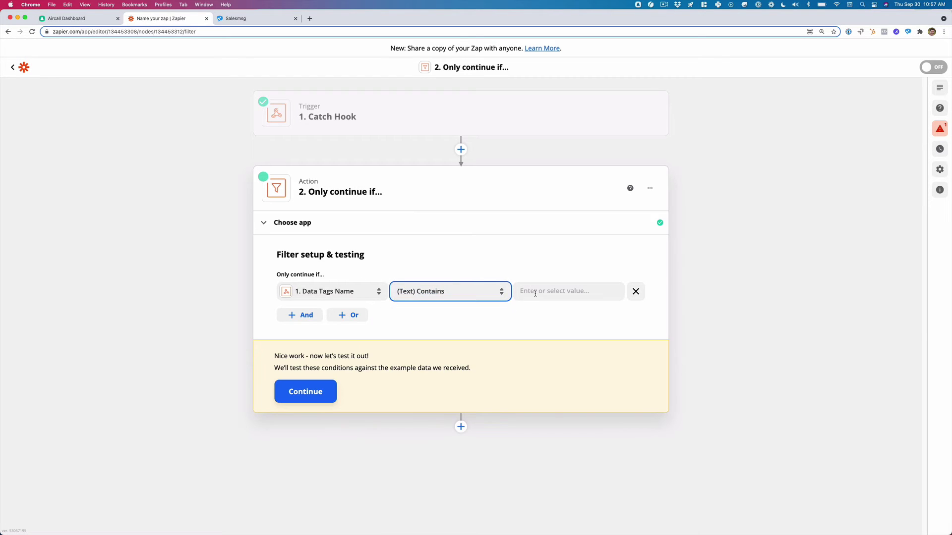
pyautogui.click(537, 292)
pyautogui.write('zapier')
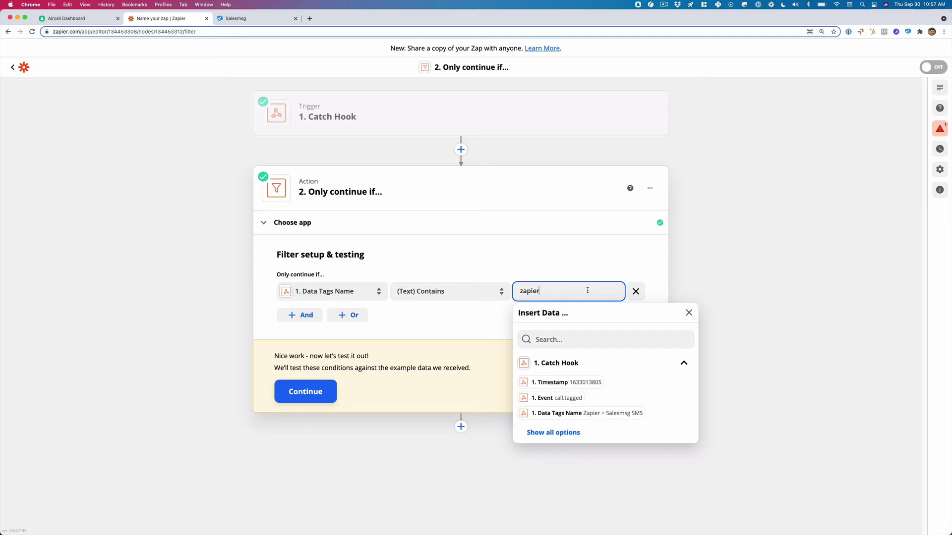
pyautogui.click(667, 314)
pyautogui.click(322, 384)
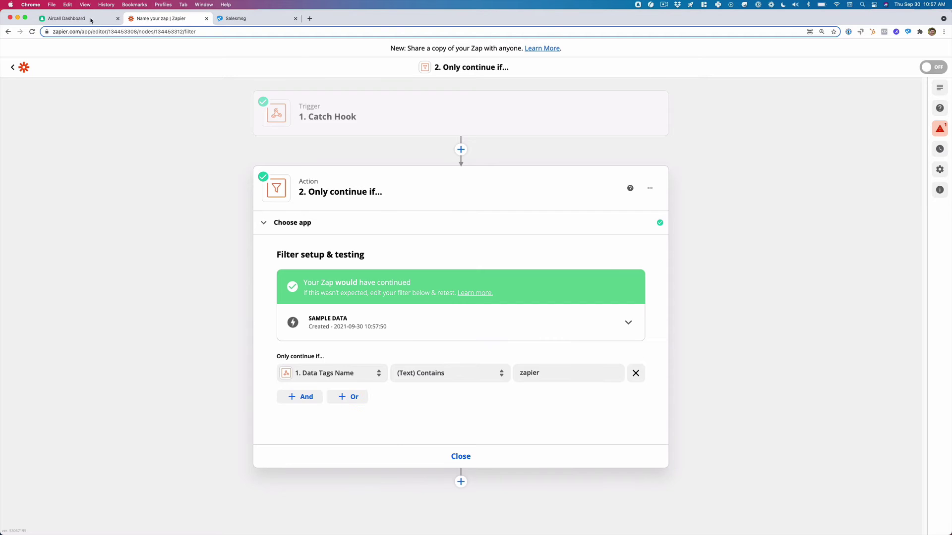
pyautogui.press('super+1')
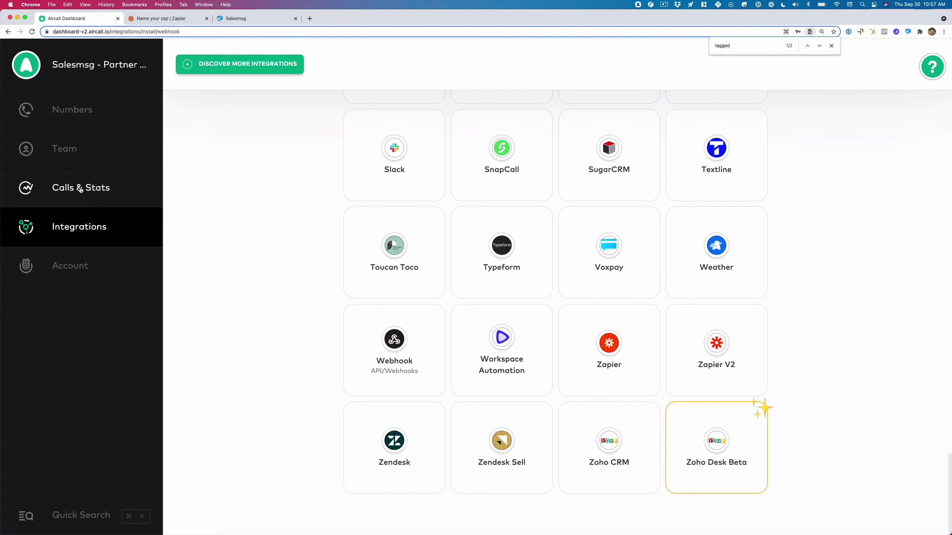
# Check the Zapier + Salesmsg SMS tag in Aircall's call settings, then return to the Zapier filter.
pyautogui.click(66, 191)
pyautogui.click(63, 290)
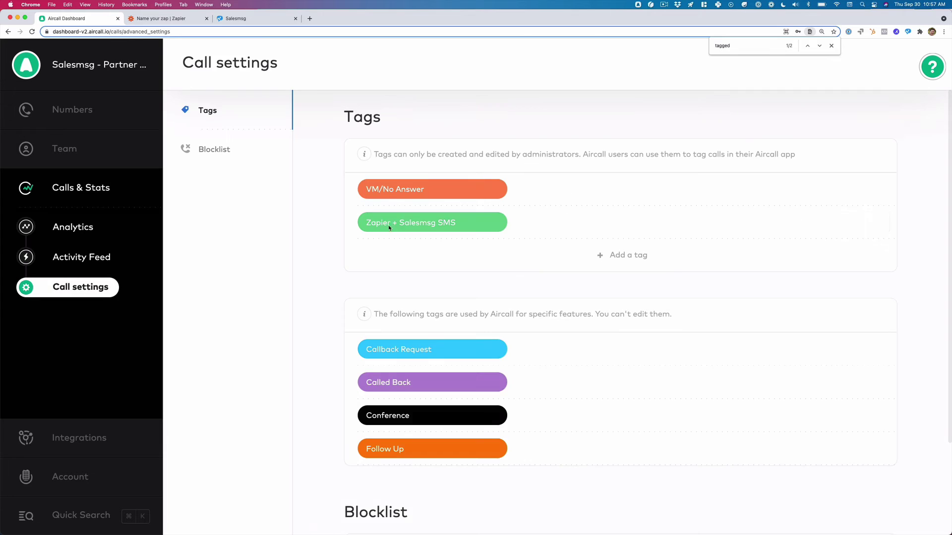
pyautogui.moveTo(388, 225)
pyautogui.press('super+2')
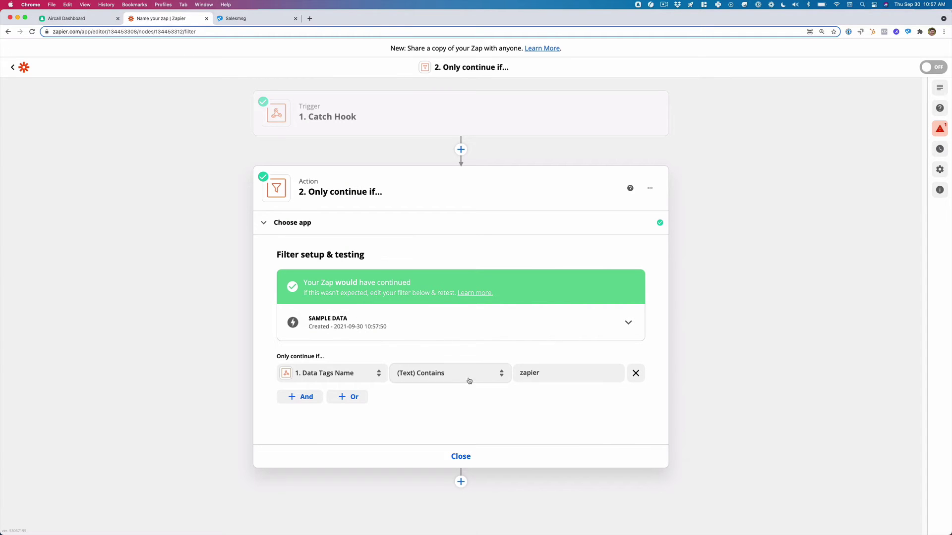
# Add Salesmsg as step 3 with the Send a New Text Message (SMS / MMS) event.
pyautogui.click(470, 459)
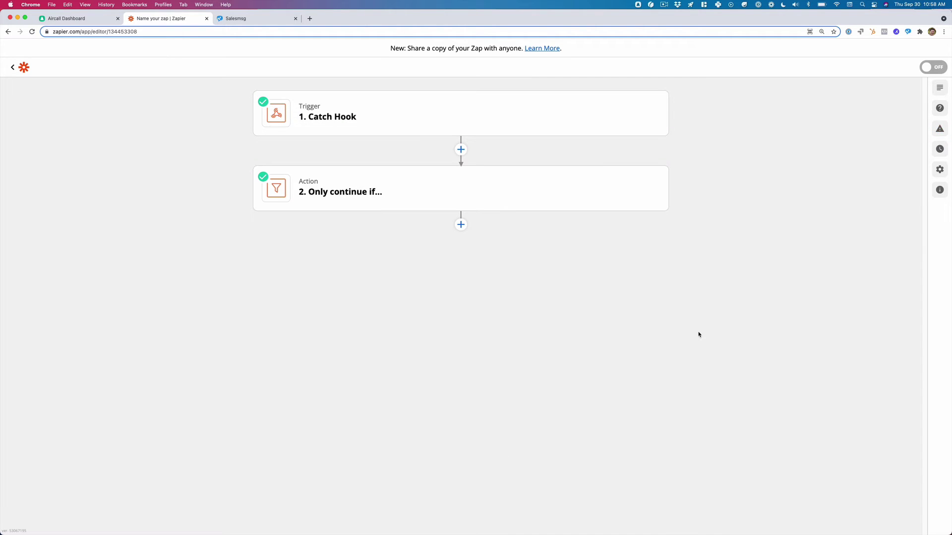
pyautogui.click(460, 225)
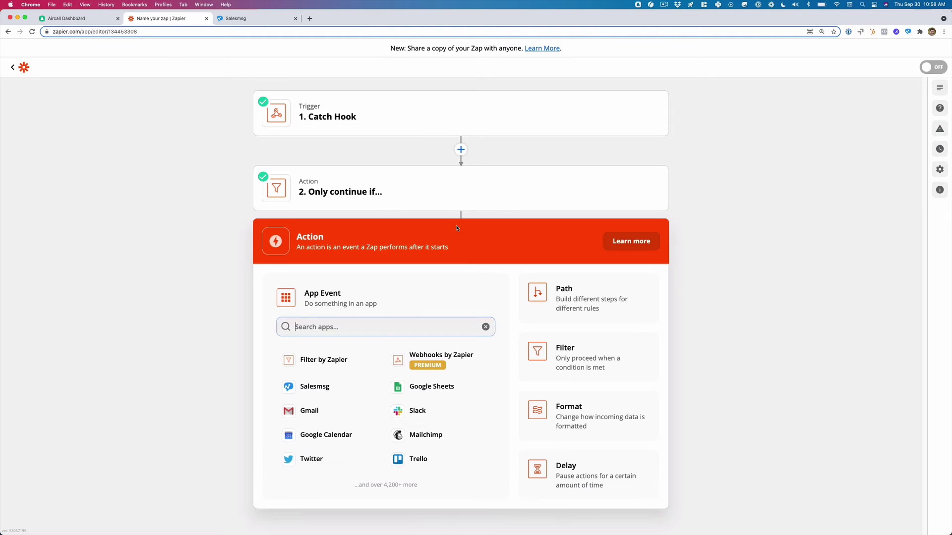
pyautogui.write('salesms')
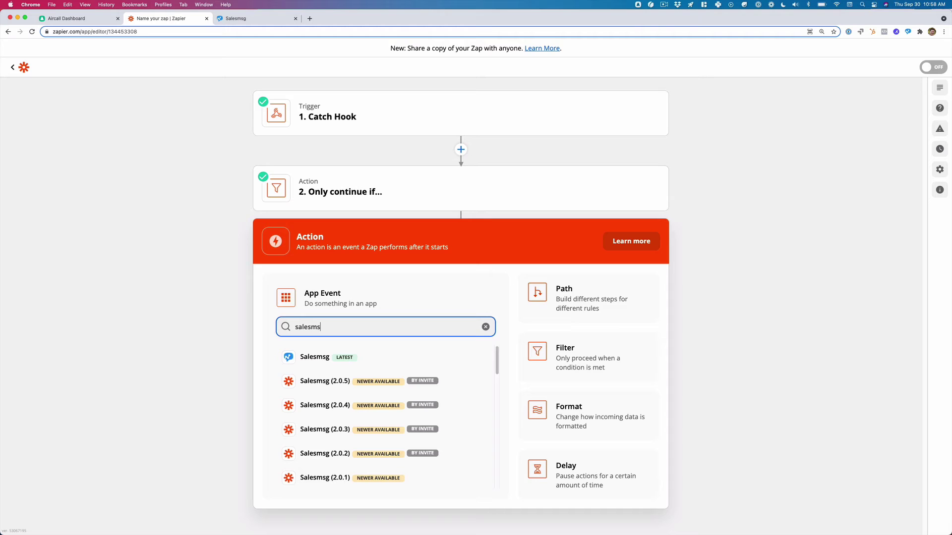
pyautogui.click(425, 364)
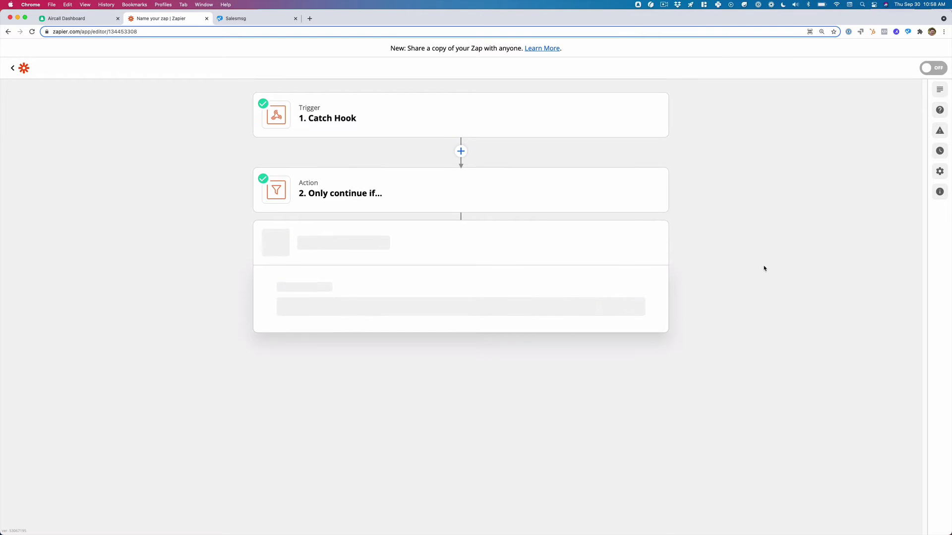
pyautogui.click(486, 390)
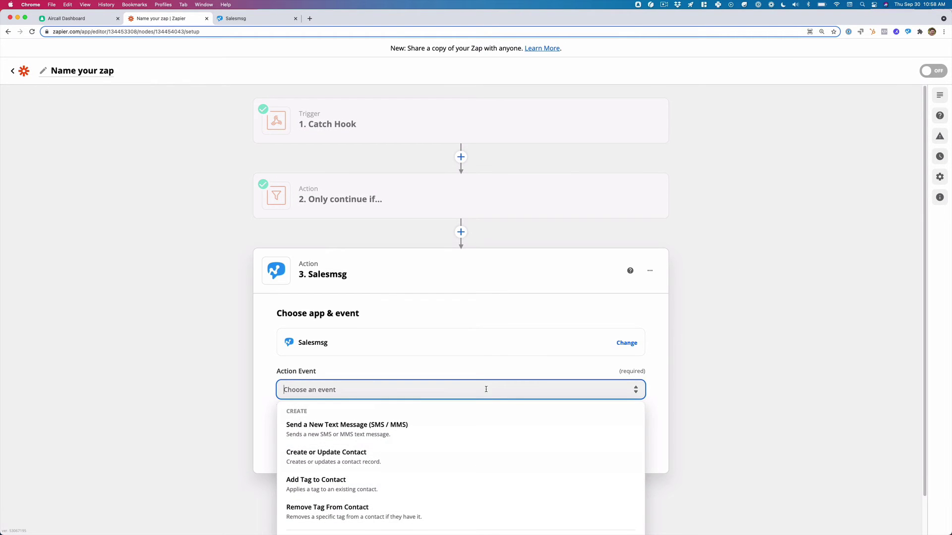
pyautogui.click(455, 429)
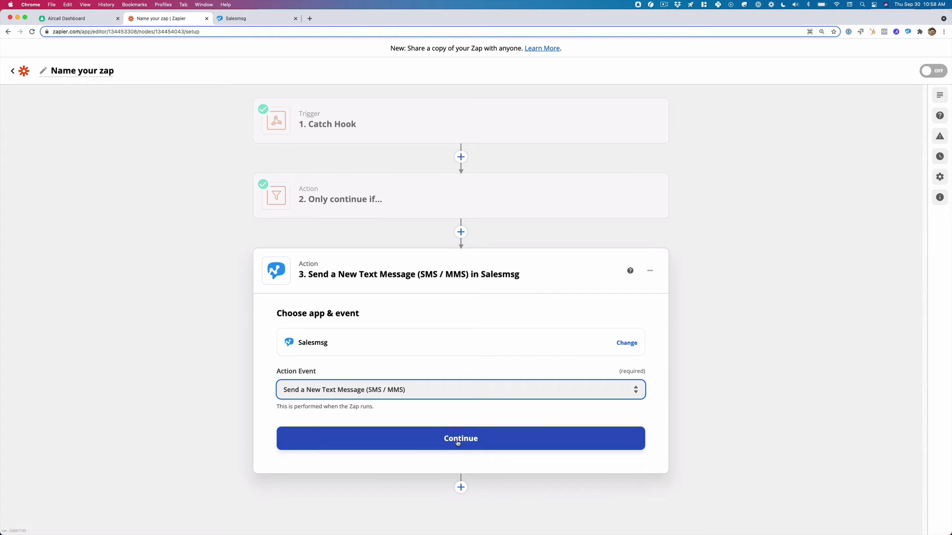
pyautogui.click(471, 439)
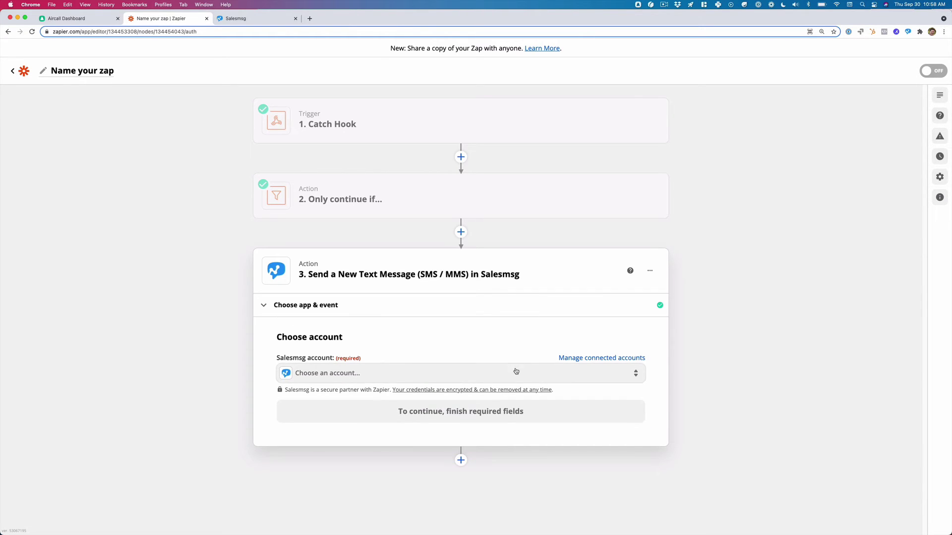
# Connect the Salesmsg step to the [LIVE] Salesmsg Main Account.
pyautogui.click(516, 372)
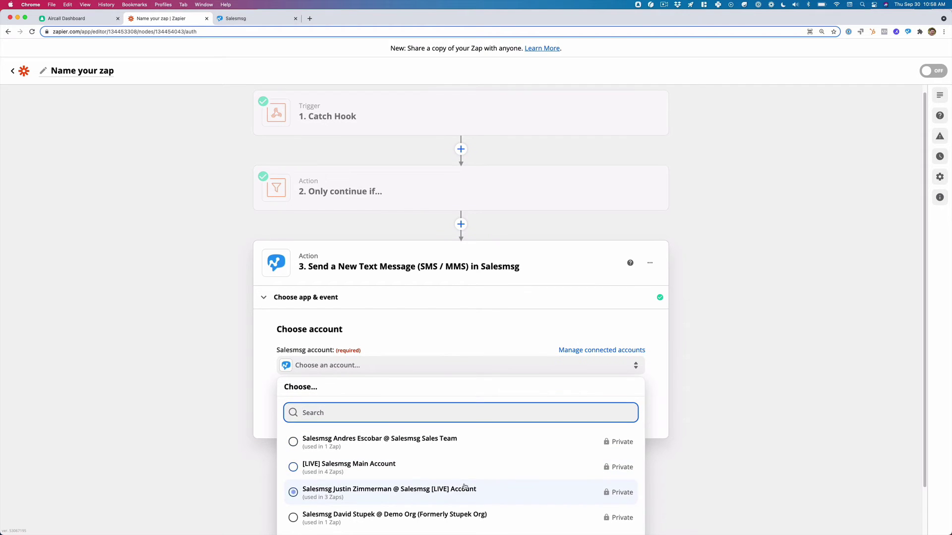
pyautogui.click(437, 471)
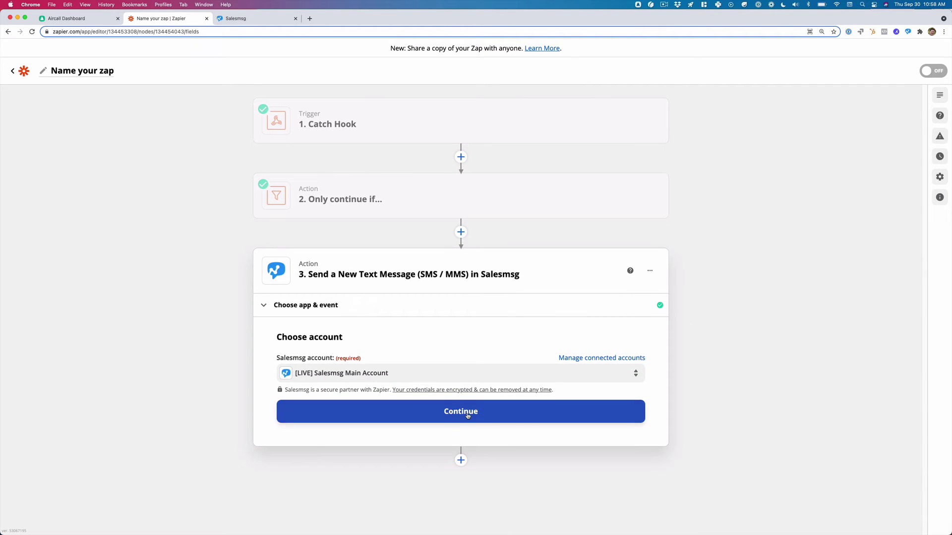
pyautogui.click(476, 413)
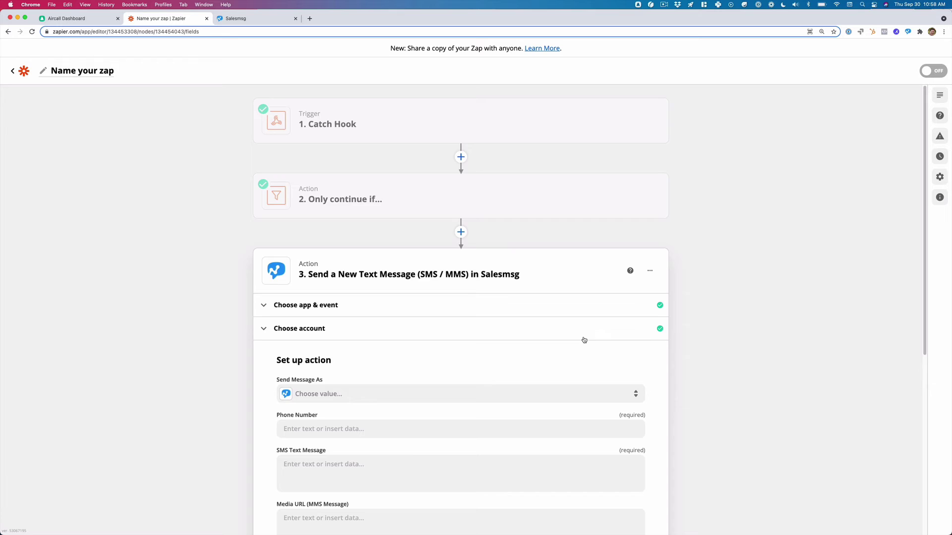
# Set Send Message As to the main shared inbox after browsing the Catch Hook fields.
pyautogui.scroll(-5, 584, 340)
pyautogui.click(438, 263)
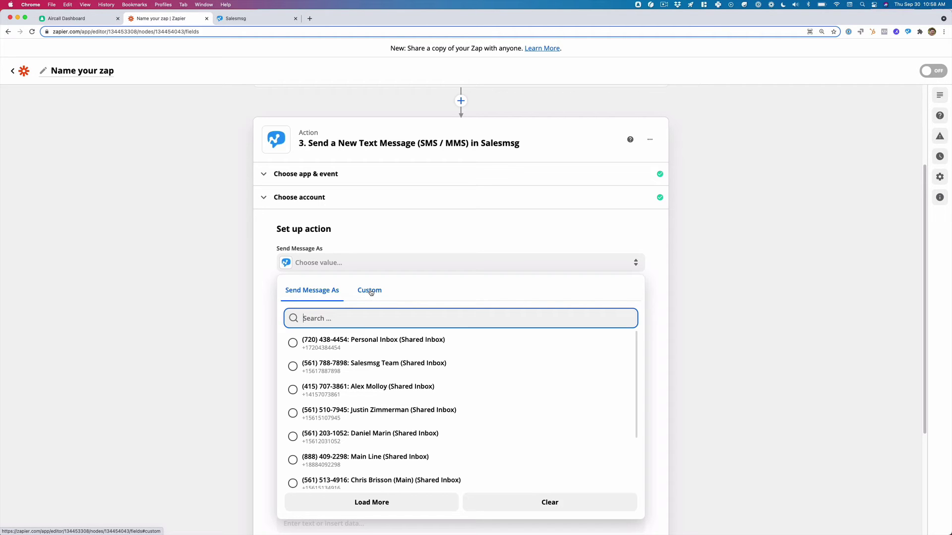
pyautogui.click(396, 480)
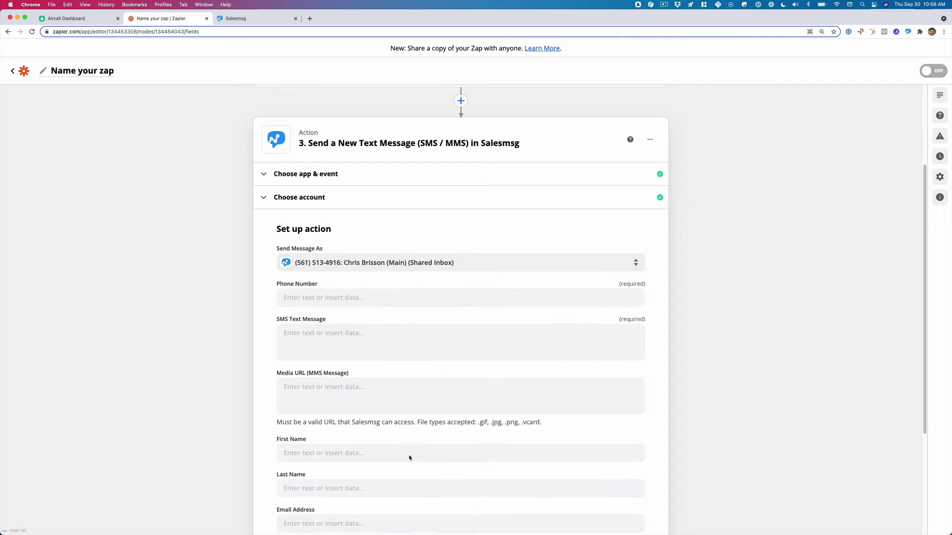
pyautogui.click(467, 269)
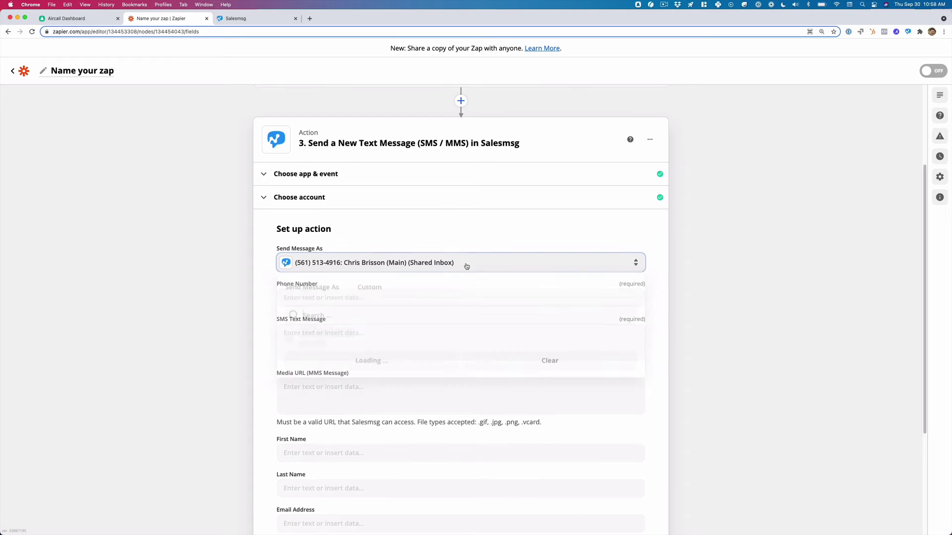
pyautogui.click(364, 291)
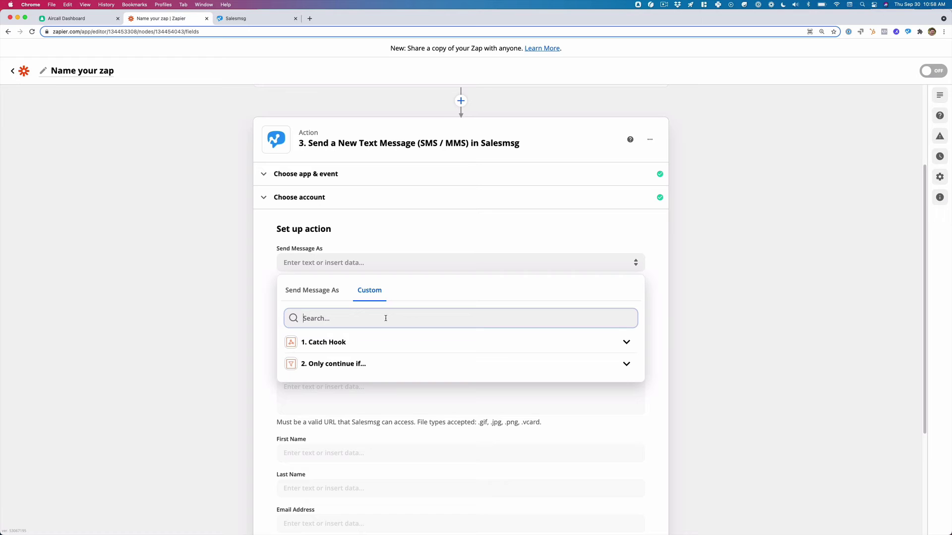
pyautogui.click(373, 348)
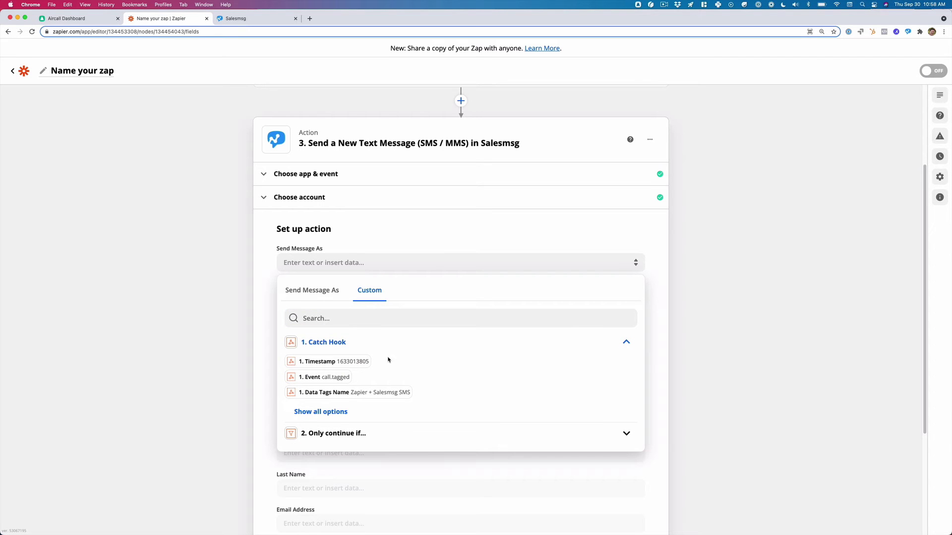
pyautogui.click(332, 413)
pyautogui.scroll(-3, 473, 379)
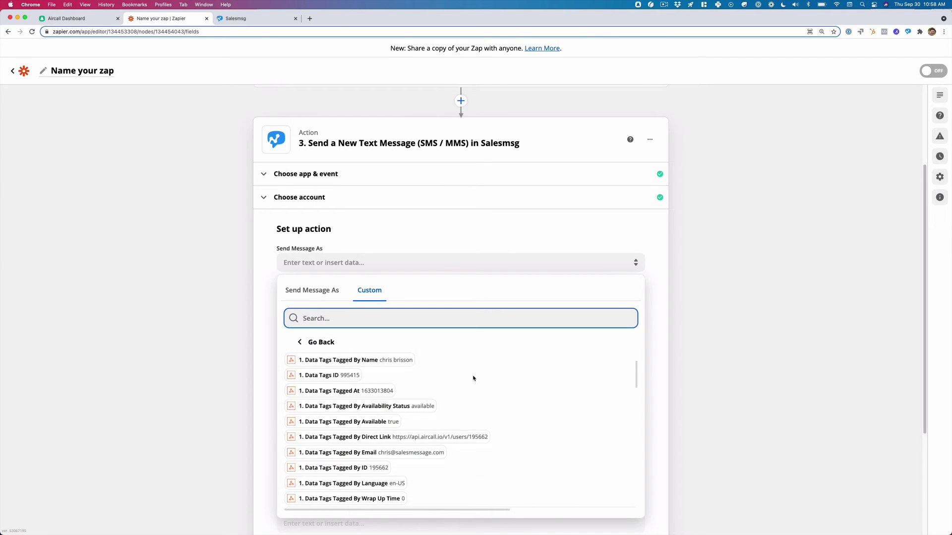
pyautogui.scroll(-3, 473, 379)
pyautogui.scroll(-5, 465, 378)
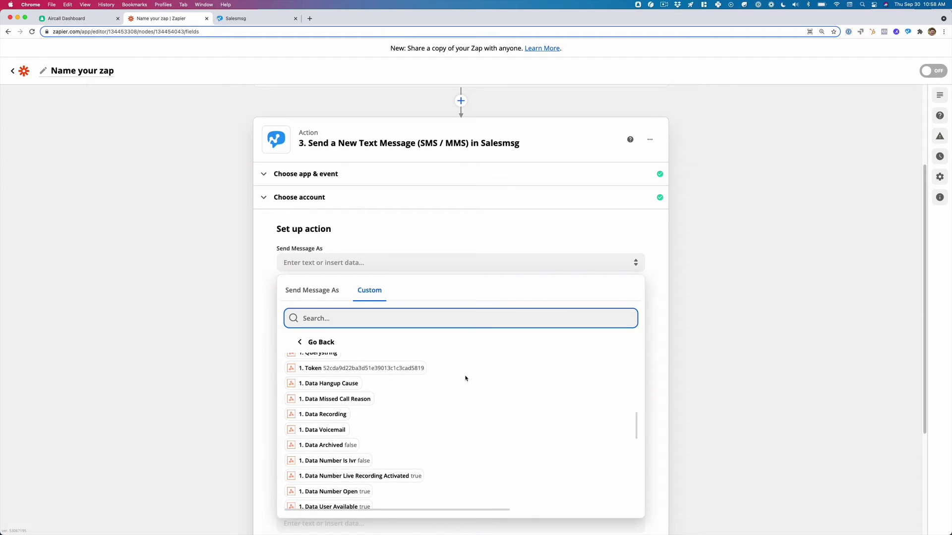
pyautogui.scroll(-1, 465, 378)
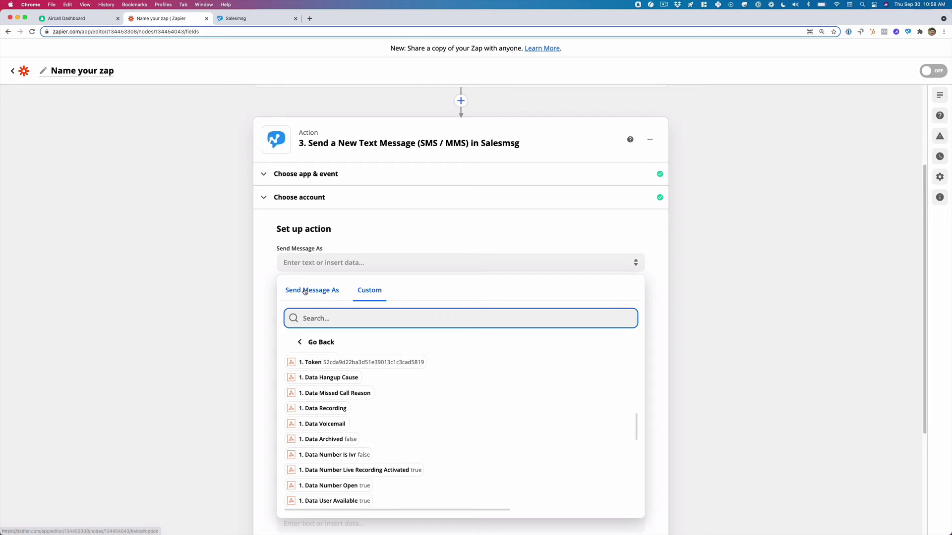
pyautogui.click(325, 292)
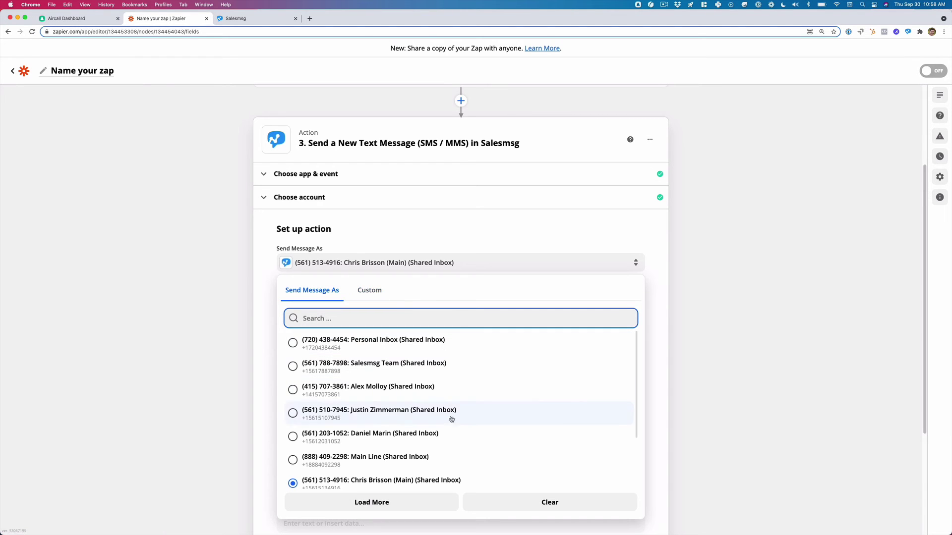
pyautogui.click(407, 483)
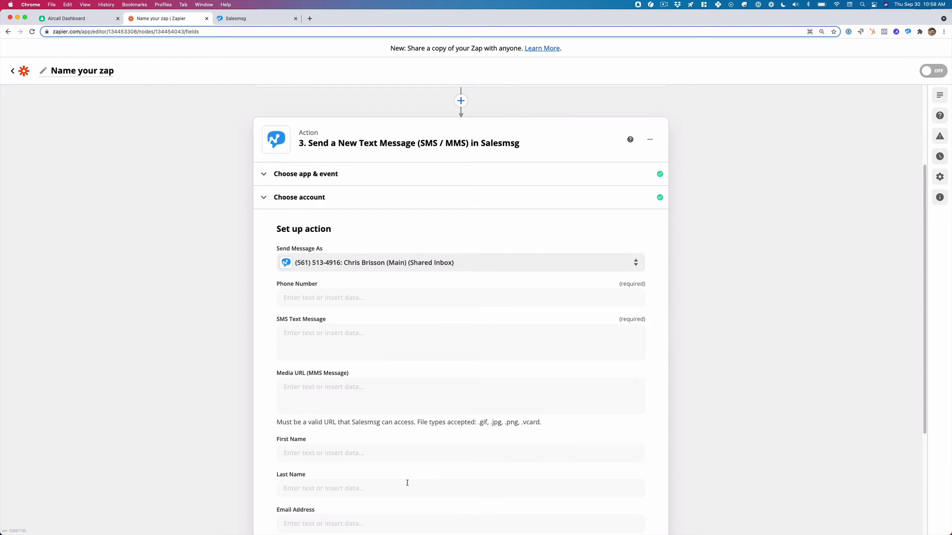
# Map Phone Number to the Catch Hook's Data Raw Digits, found by searching the contact's number.
pyautogui.click(427, 296)
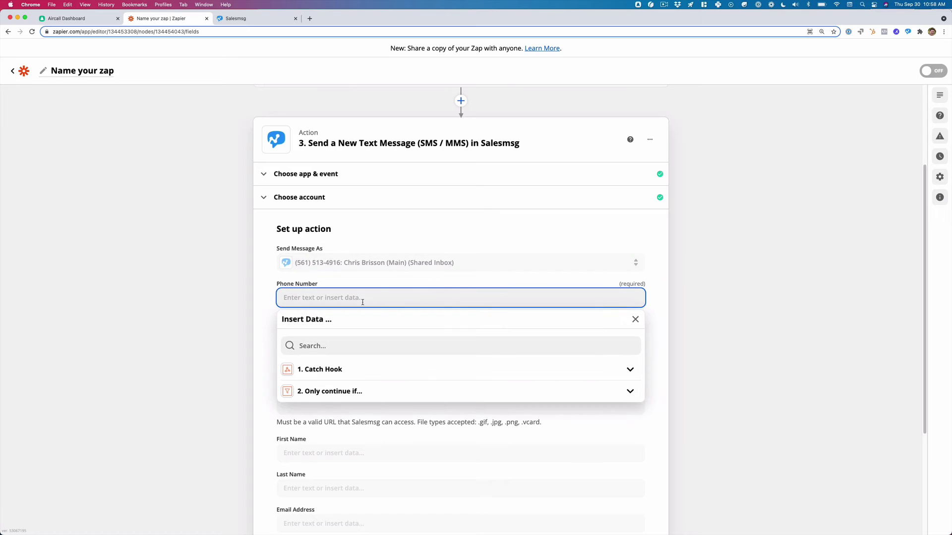
pyautogui.click(327, 370)
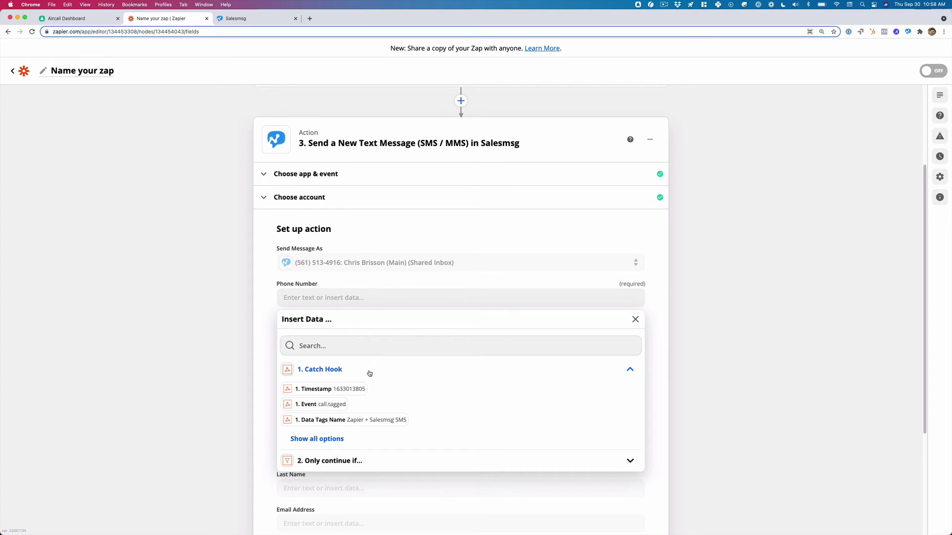
pyautogui.click(328, 440)
pyautogui.scroll(-5, 449, 411)
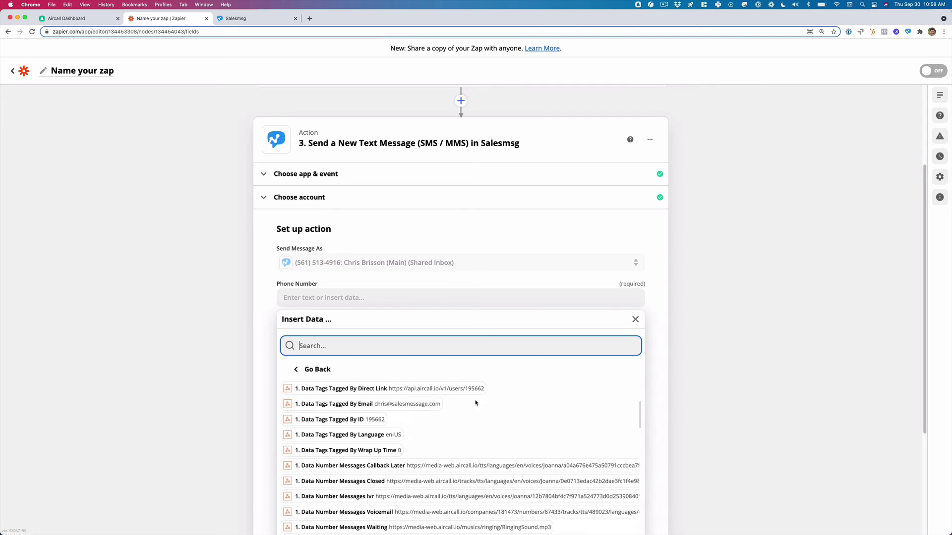
pyautogui.scroll(-3, 475, 403)
pyautogui.write('5619')
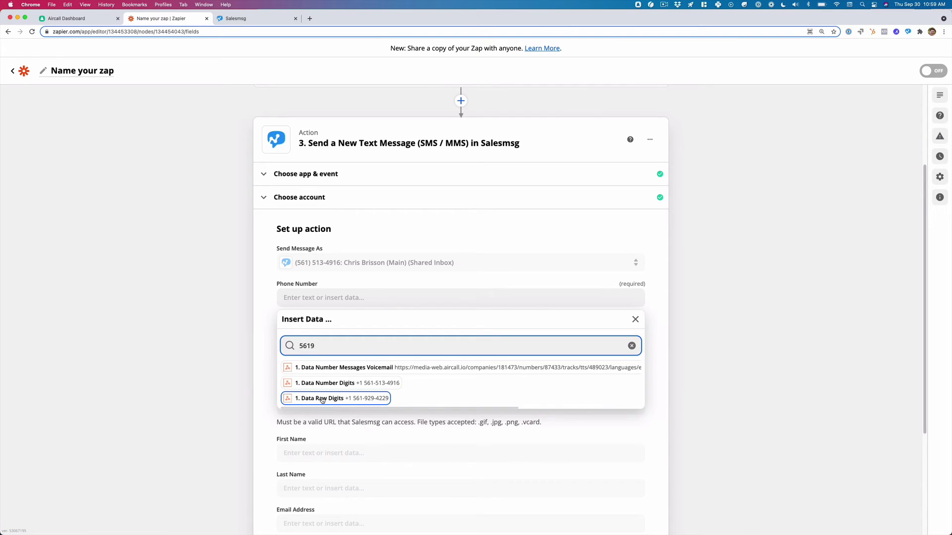
pyautogui.click(354, 400)
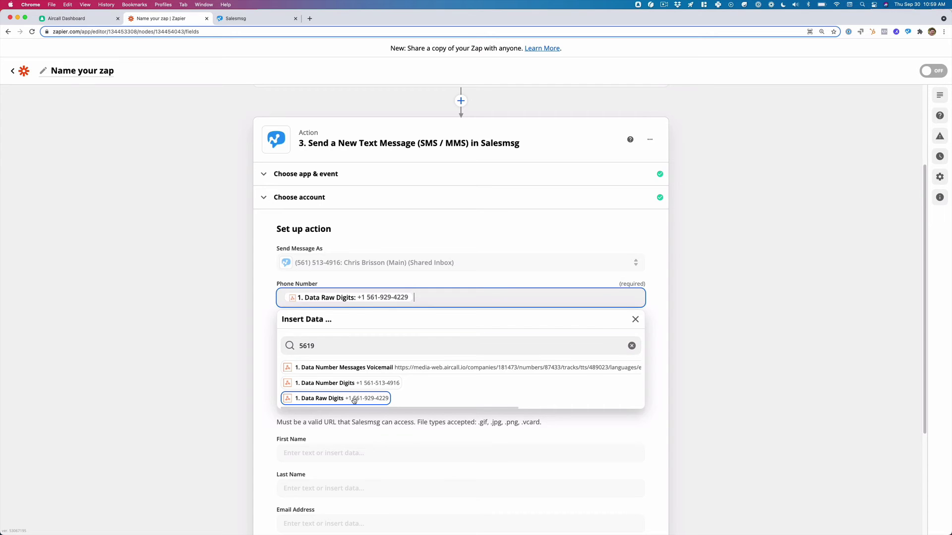
pyautogui.click(690, 319)
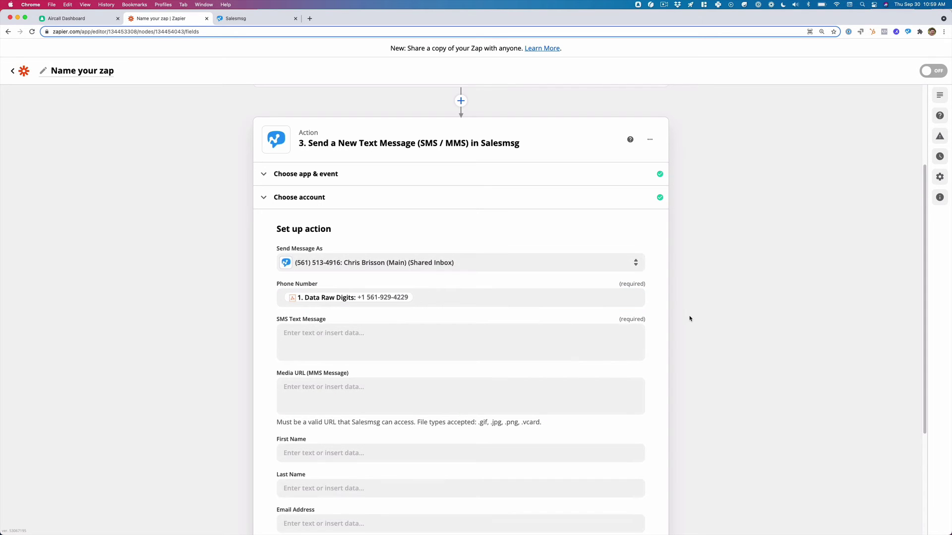
# Write the SMS Text Message 'Just left you a voicemail. Give me a call when you can.'.
pyautogui.click(475, 333)
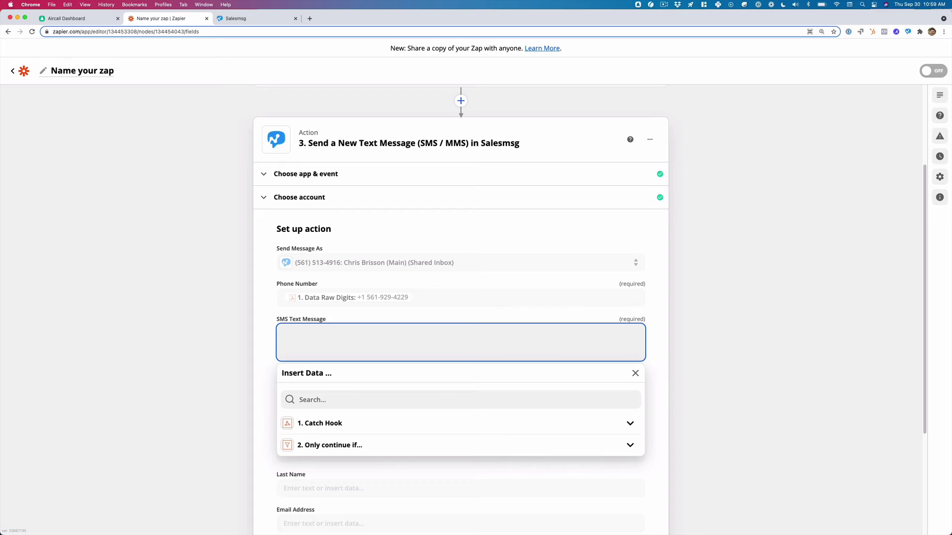
pyautogui.write('Thanks for leaving me a vo')
pyautogui.press('super+a')
pyautogui.write('Just left you a voicemail. Give me a call when you can')
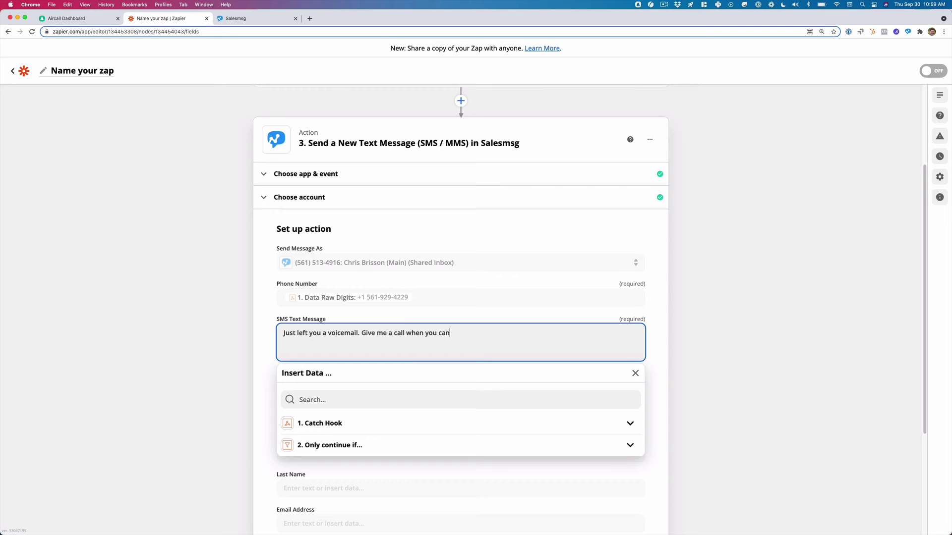
pyautogui.click(766, 336)
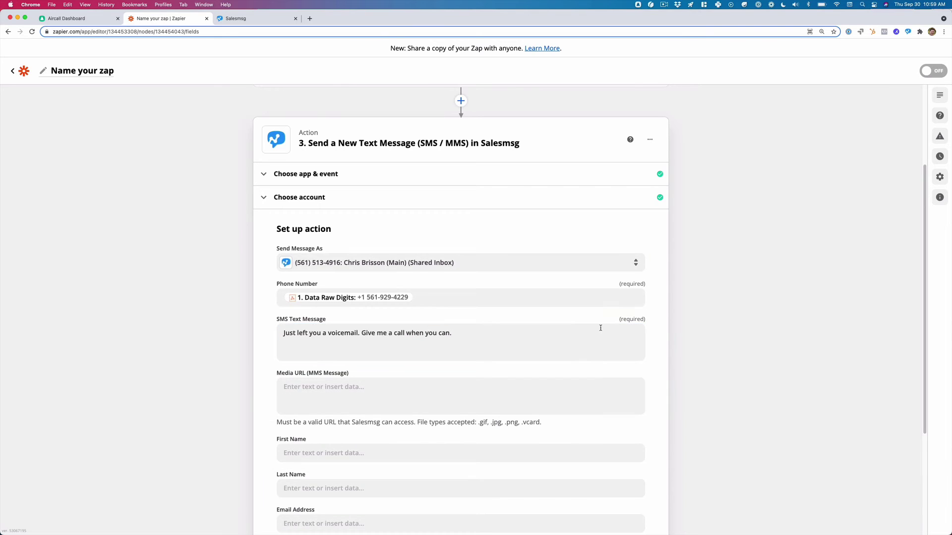
# Search the Catch Hook data for a name field without inserting anything.
pyautogui.click(518, 334)
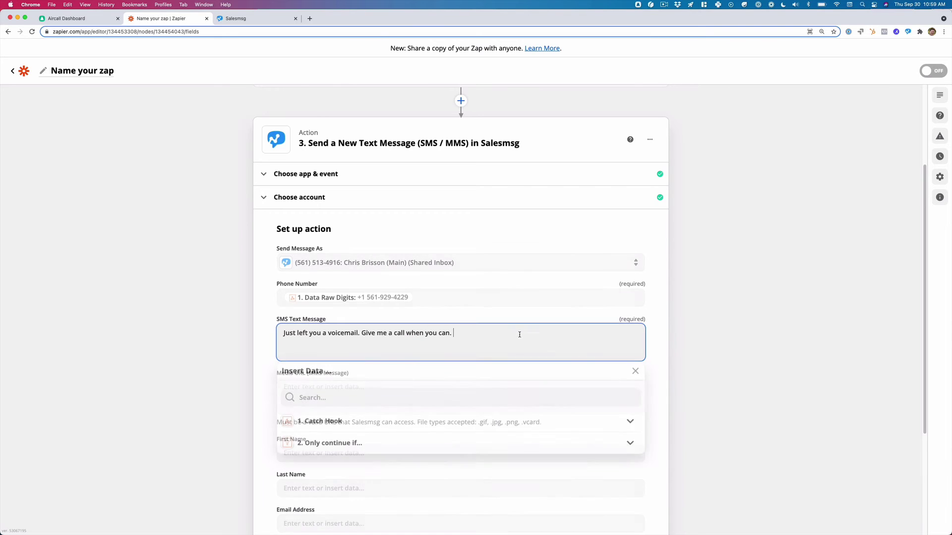
pyautogui.click(336, 428)
pyautogui.scroll(-4, 356, 379)
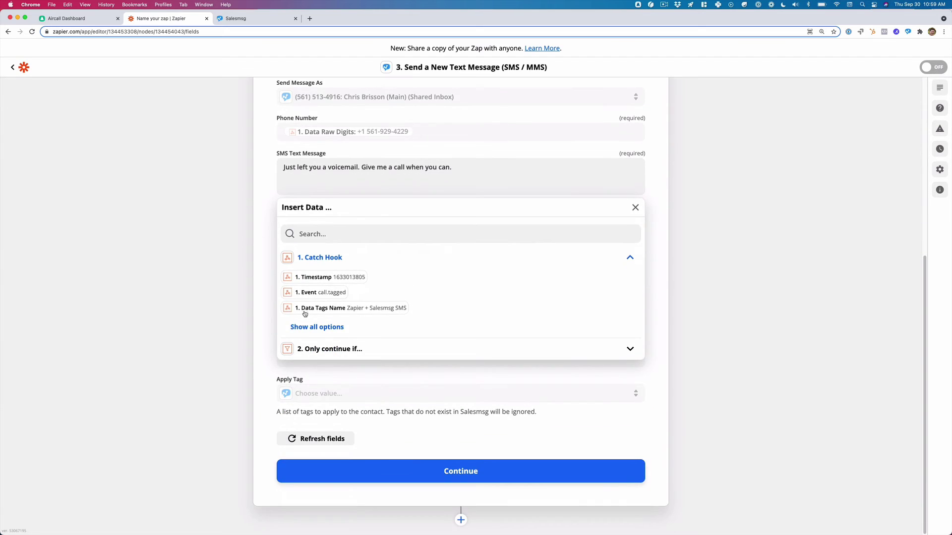
pyautogui.click(318, 234)
pyautogui.write('chri')
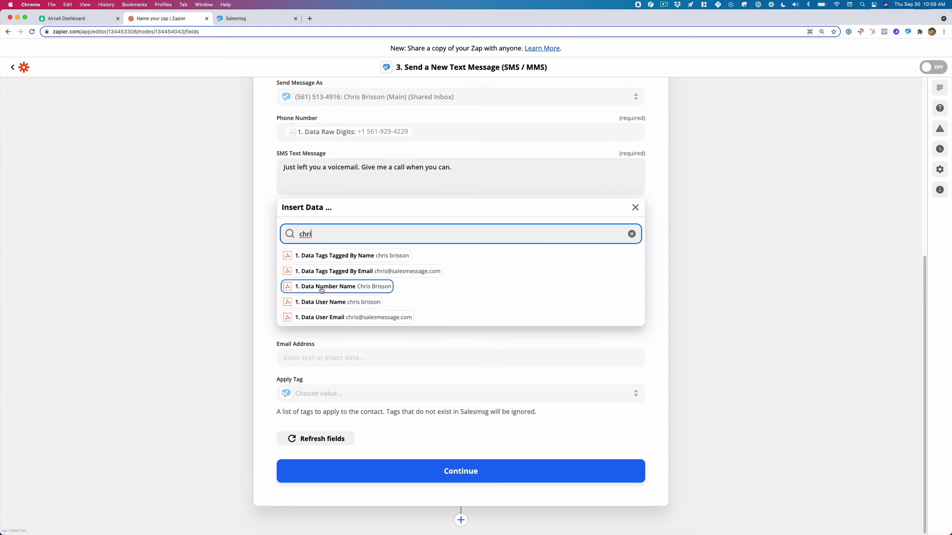
pyautogui.click(682, 255)
# Finalize the message text and leave First Name blank.
pyautogui.click(477, 164)
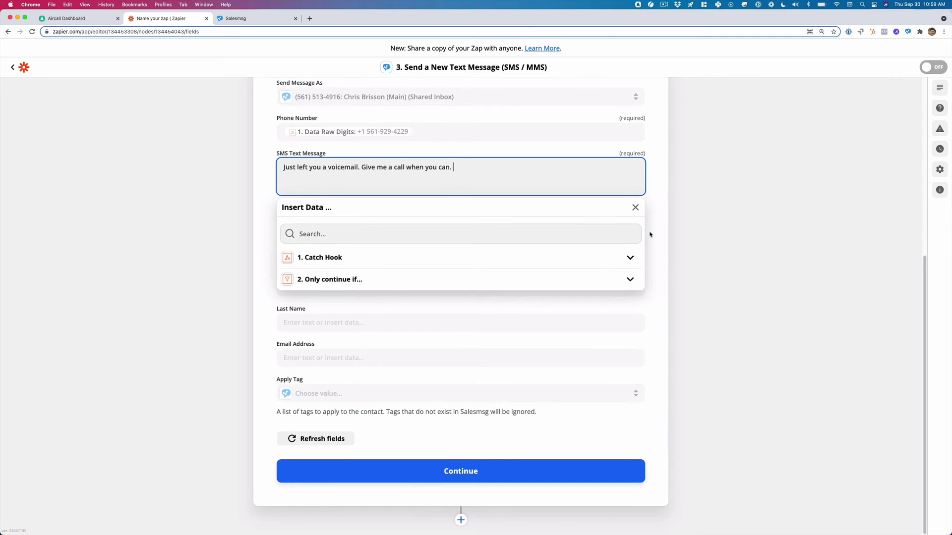
pyautogui.click(739, 275)
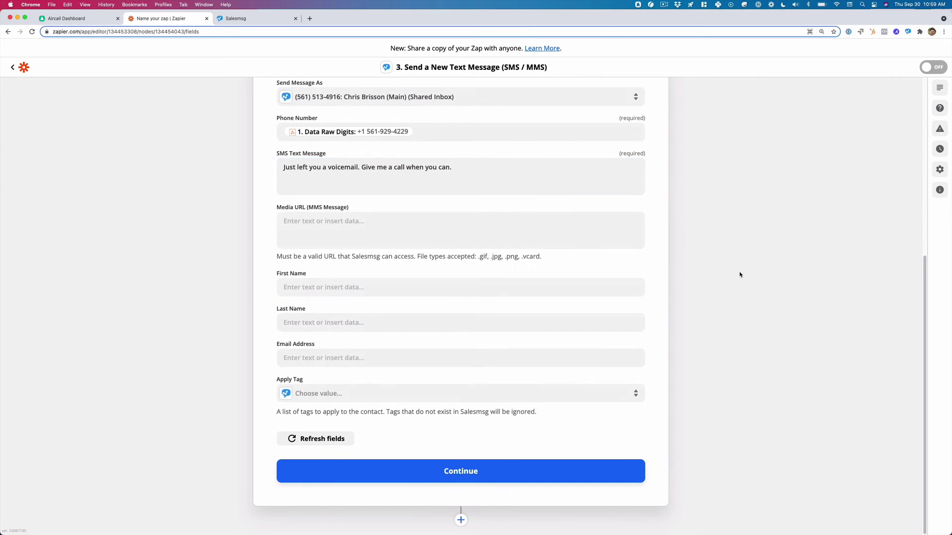
pyautogui.click(362, 282)
pyautogui.click(199, 303)
# Continue past the Salesmsg settings, skip its test, and switch the Zap ON.
pyautogui.click(488, 472)
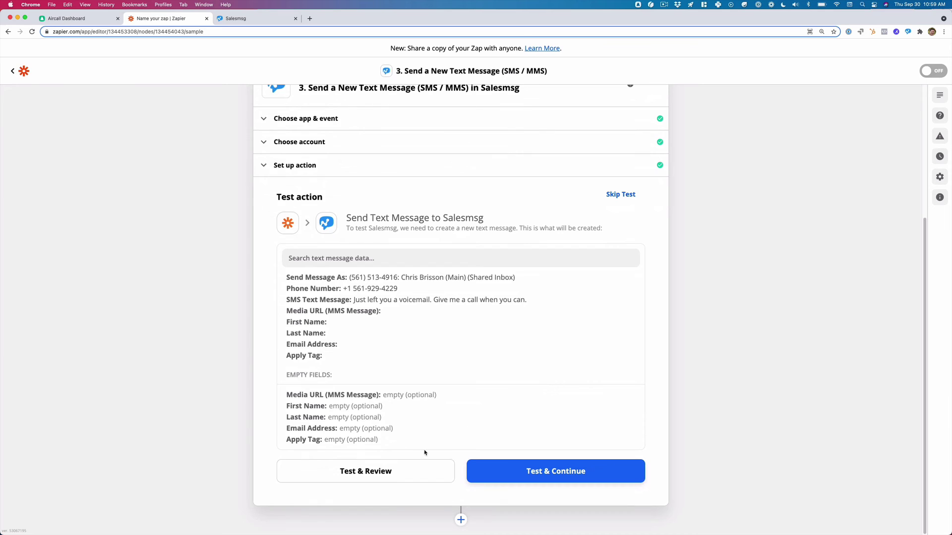
pyautogui.click(620, 194)
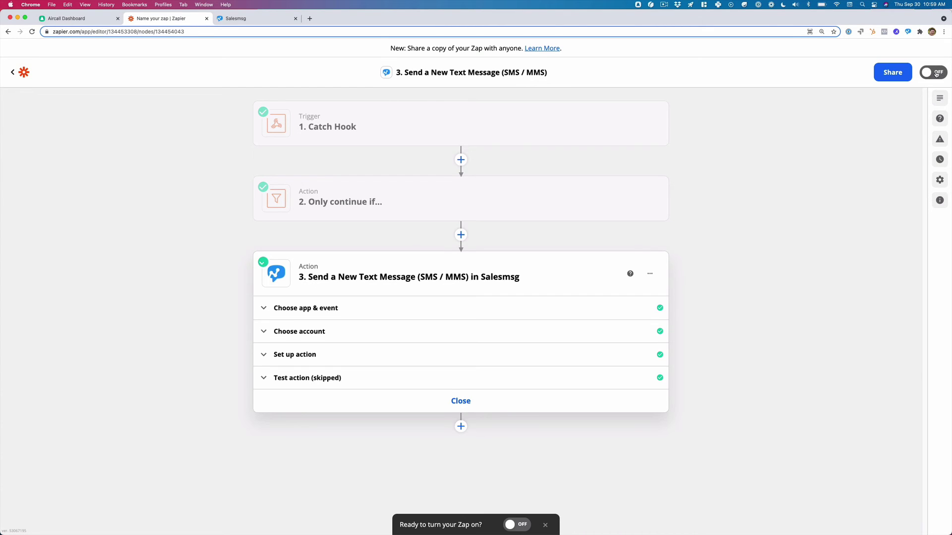
pyautogui.click(927, 72)
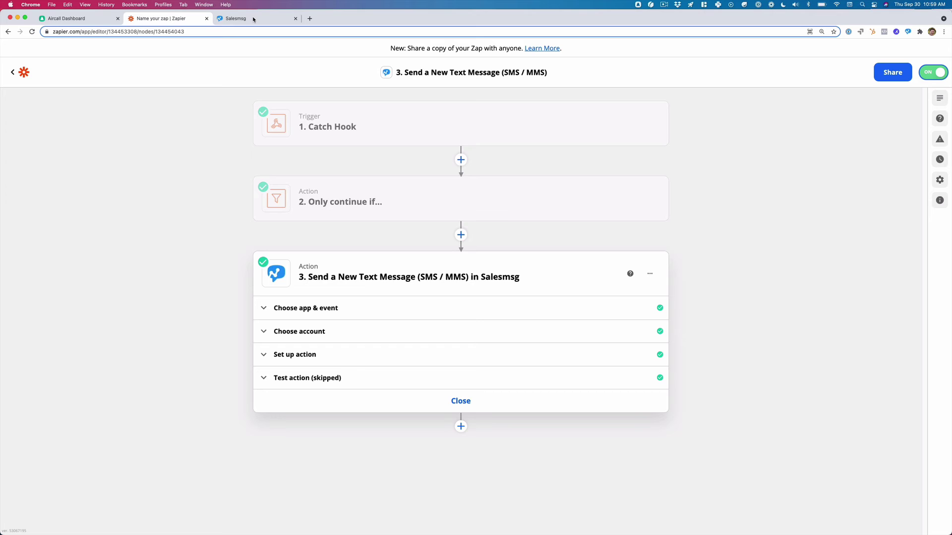
# Call the Test Test contact in Aircall Phone and tag the call Zapier + Salesmsg SMS.
pyautogui.press('super+Tab')
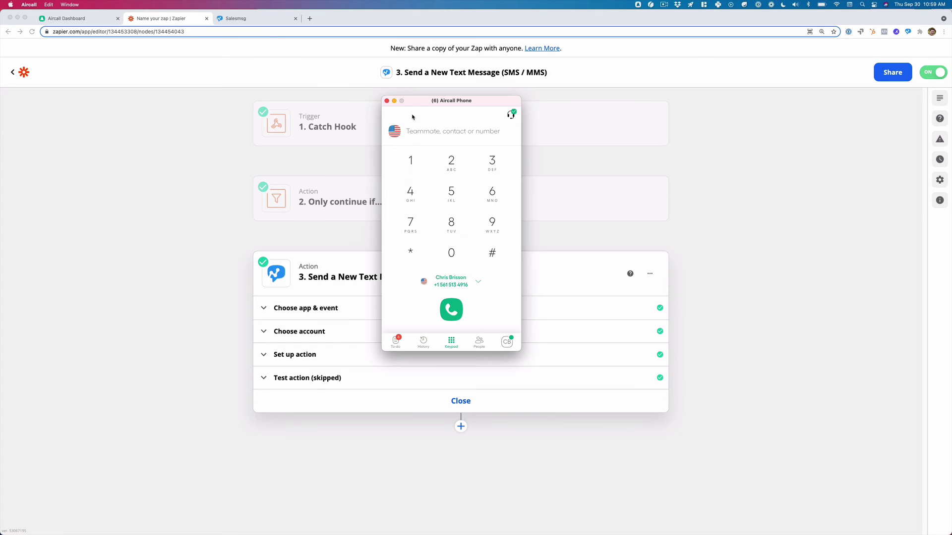
pyautogui.click(443, 129)
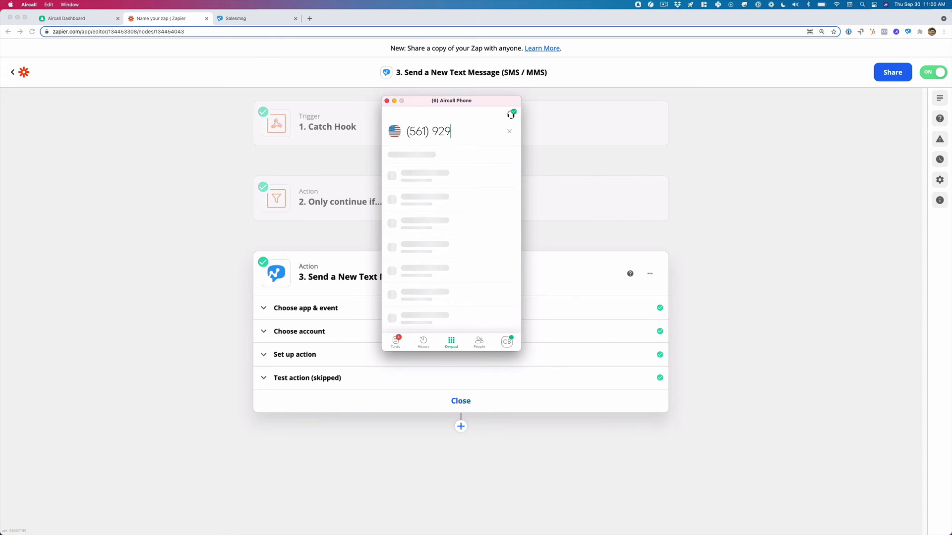
pyautogui.click(454, 182)
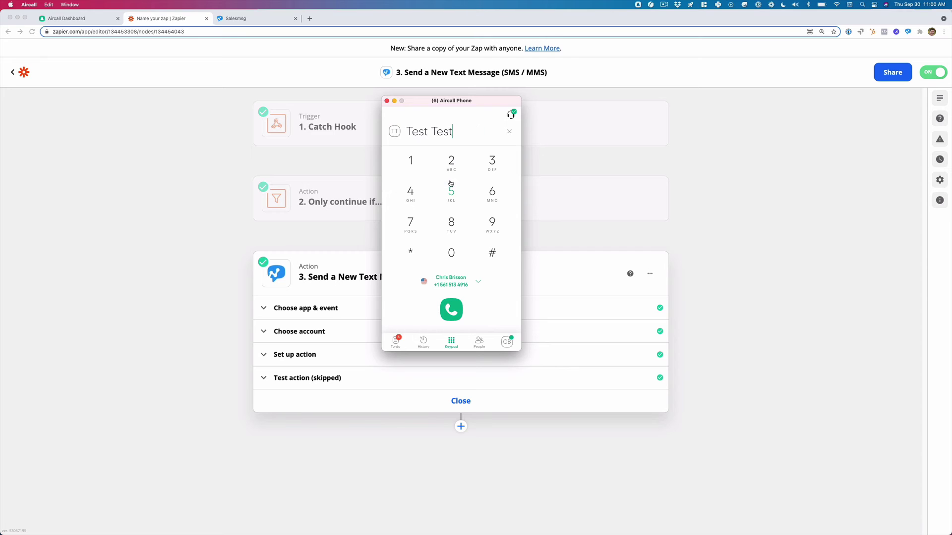
pyautogui.click(451, 310)
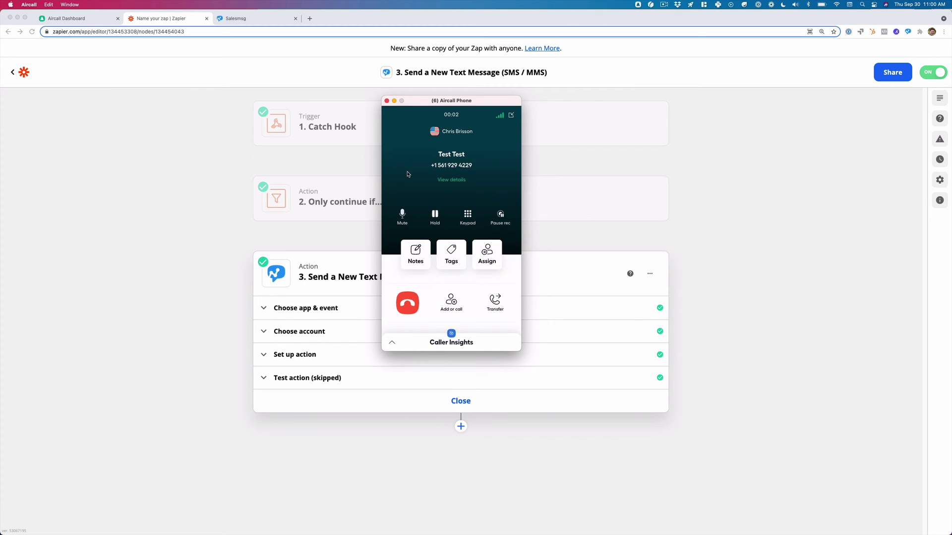
pyautogui.click(451, 253)
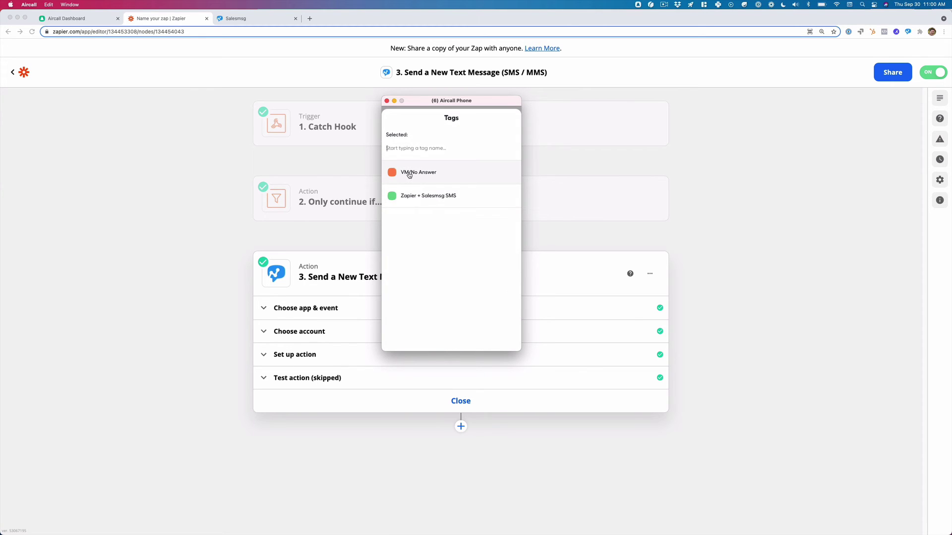
pyautogui.click(475, 196)
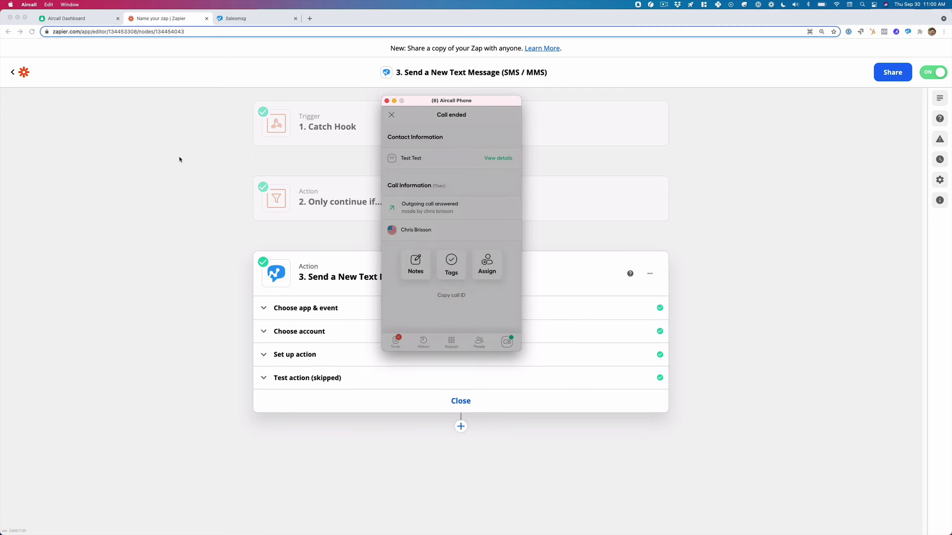
pyautogui.click(177, 119)
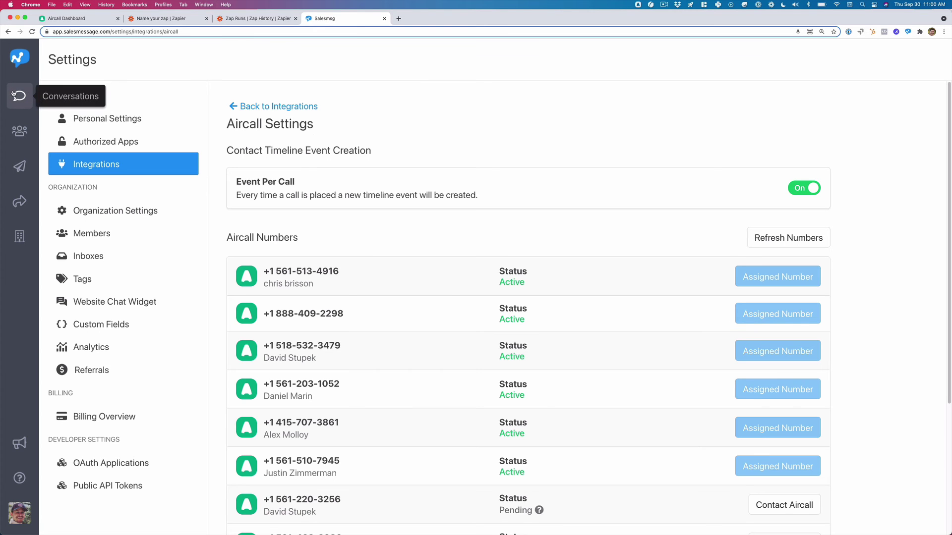
# Check Zap History for a Success run, then reload Salesmsg Conversations to see the follow-up text.
pyautogui.click(20, 96)
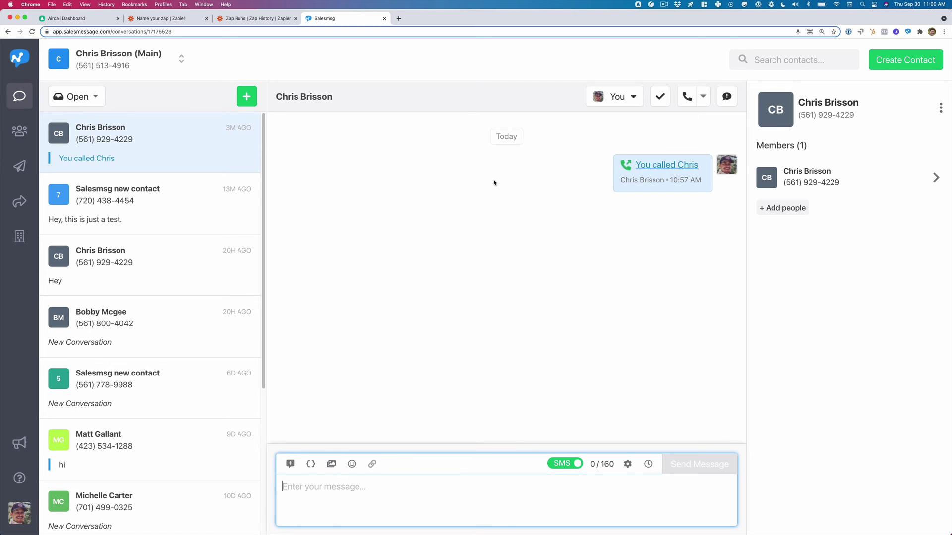
pyautogui.click(465, 211)
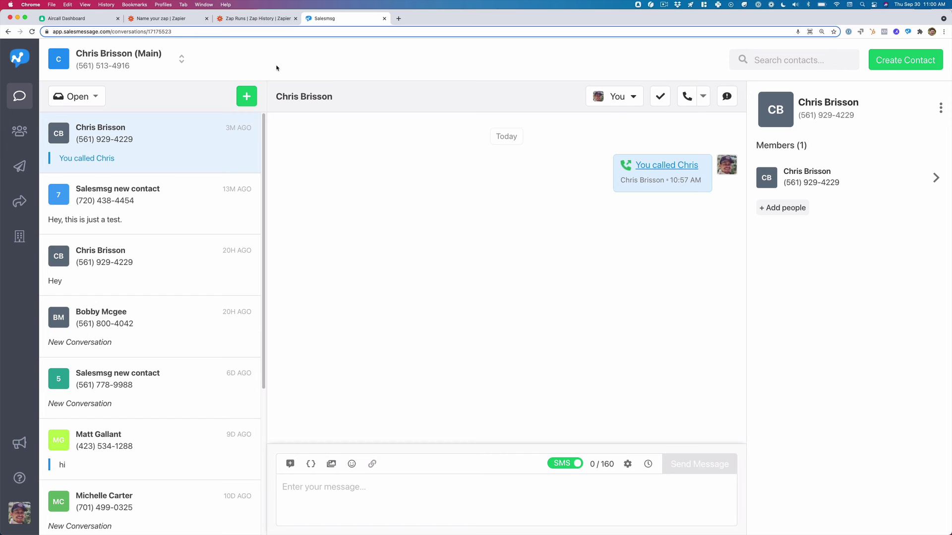
pyautogui.click(233, 18)
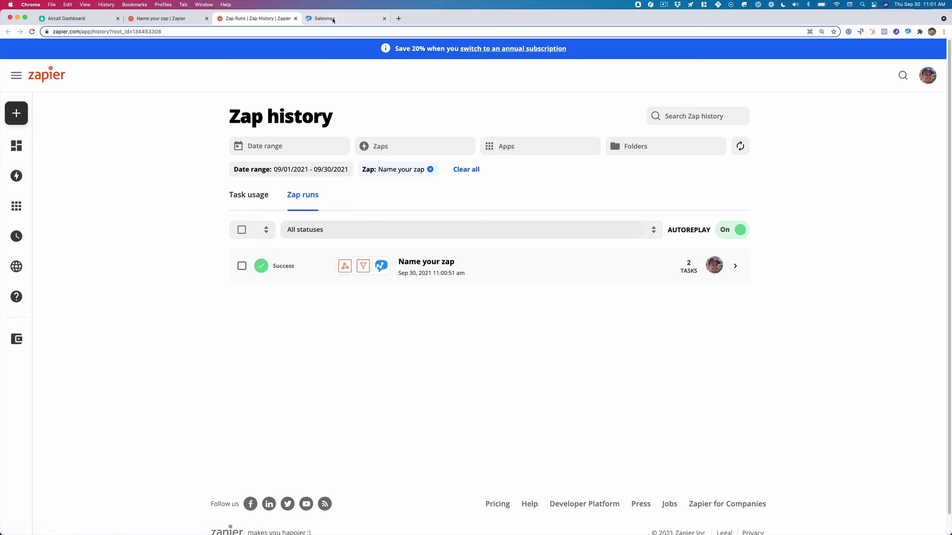
pyautogui.click(350, 19)
pyautogui.press('super+r')
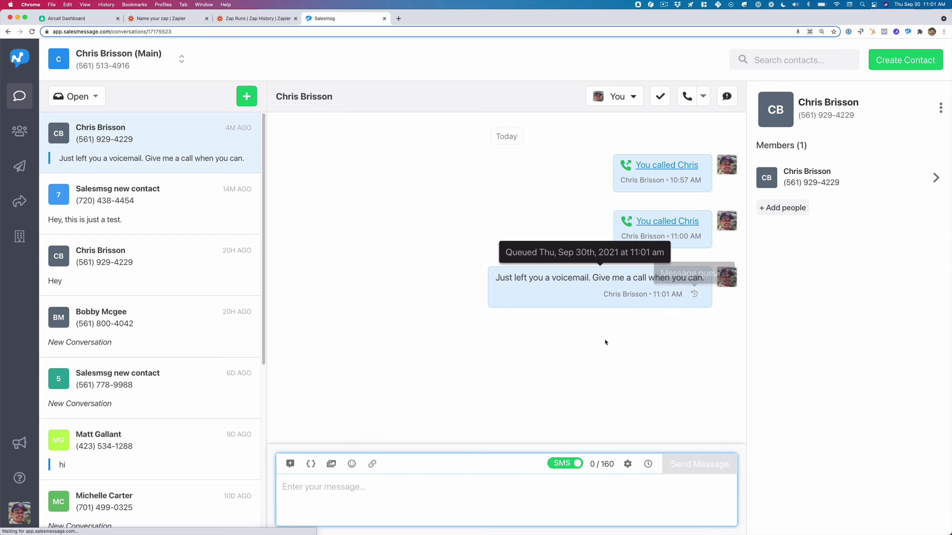
pyautogui.click(397, 282)
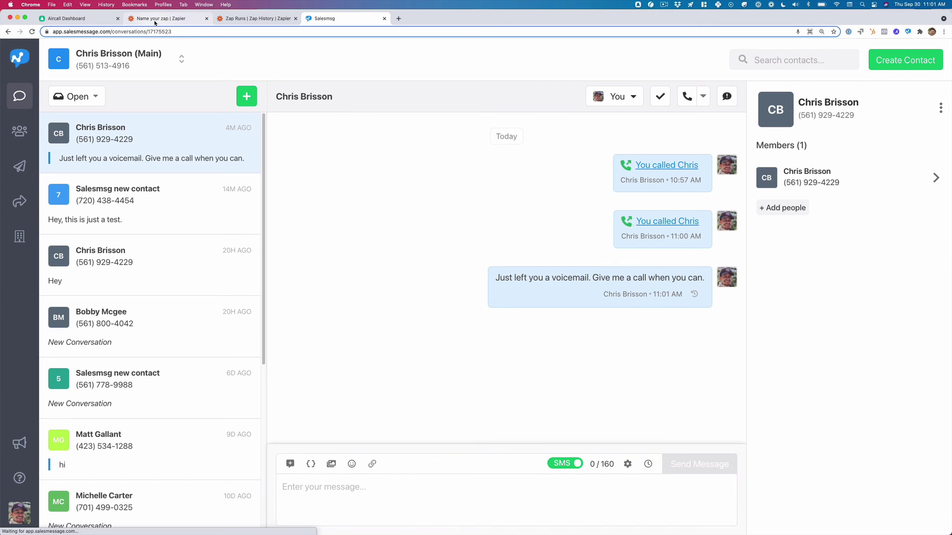
# Map Send Message As to the Catch Hook's 1. Data Number Digits via the Custom tab.
pyautogui.click(154, 19)
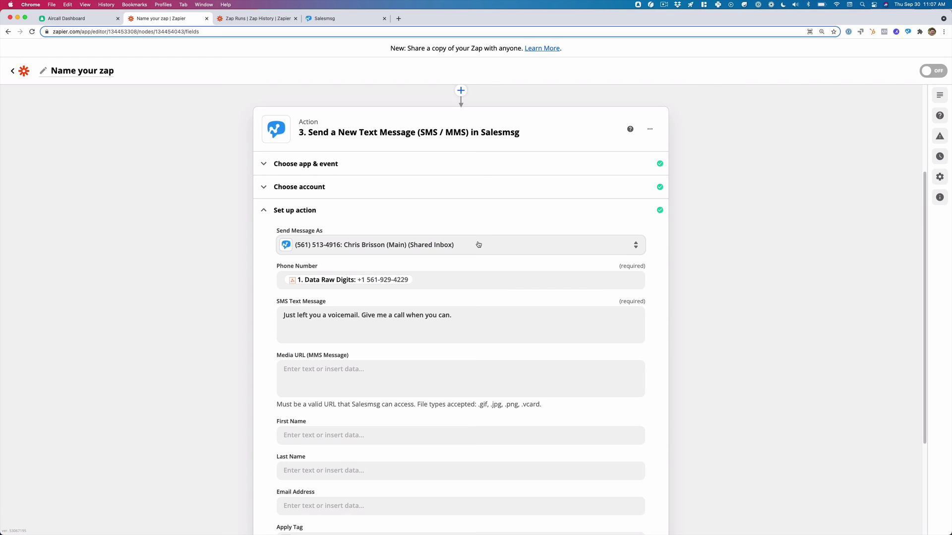
pyautogui.click(479, 244)
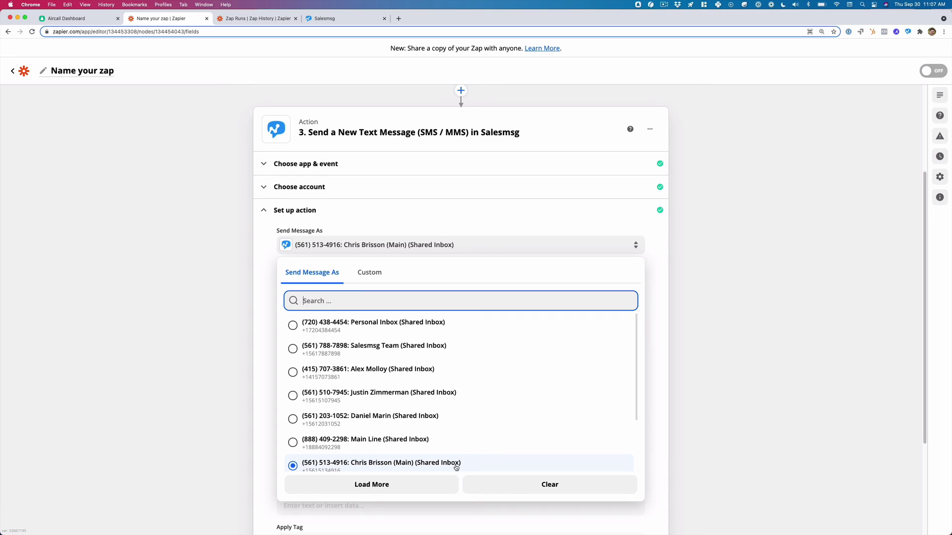
pyautogui.click(370, 274)
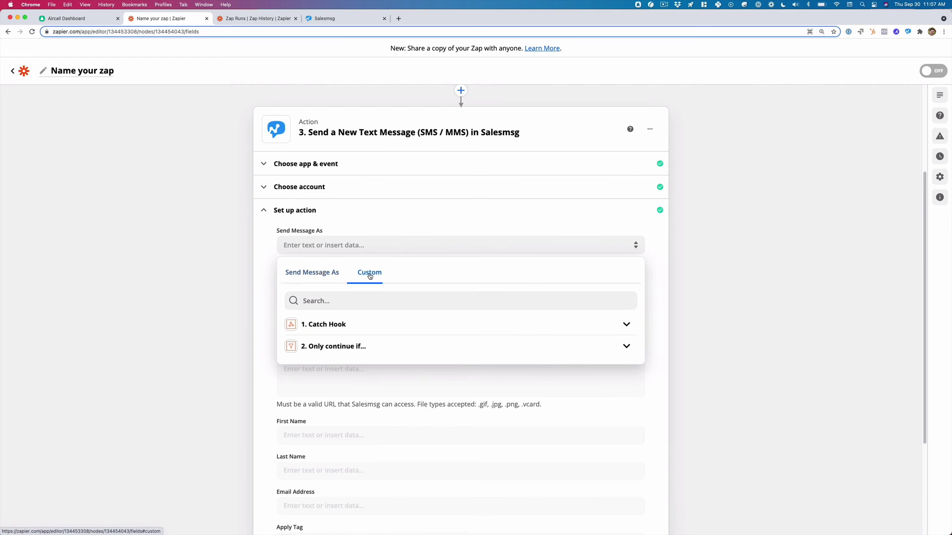
pyautogui.click(332, 324)
pyautogui.click(332, 301)
pyautogui.write('561')
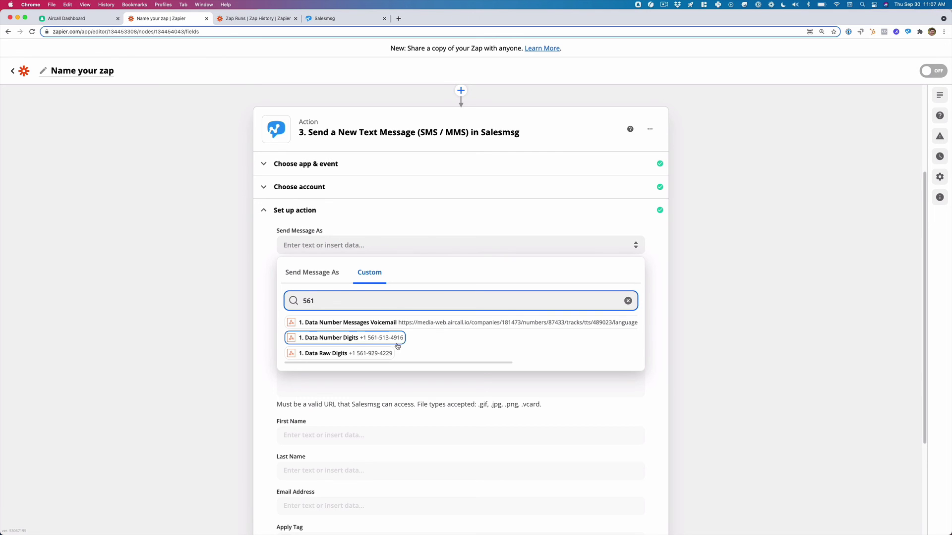
pyautogui.click(360, 338)
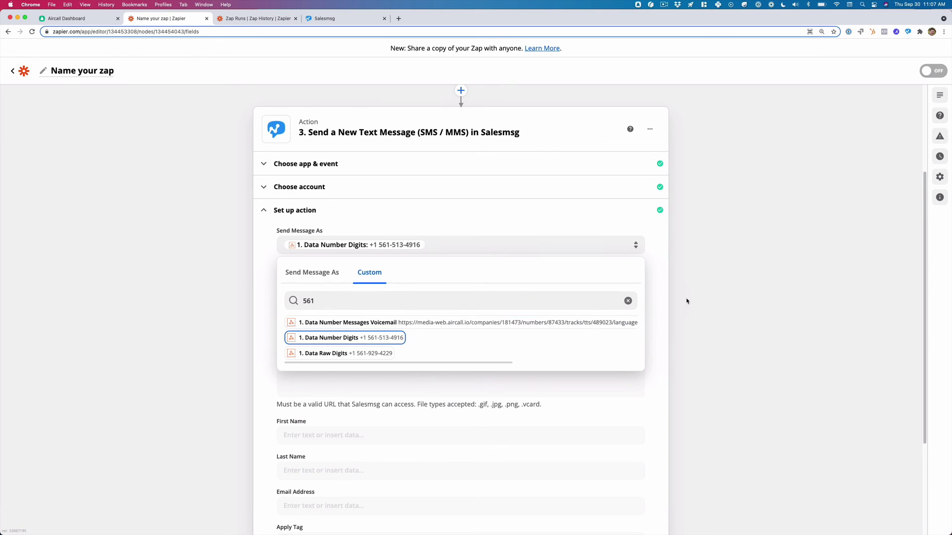
pyautogui.click(714, 296)
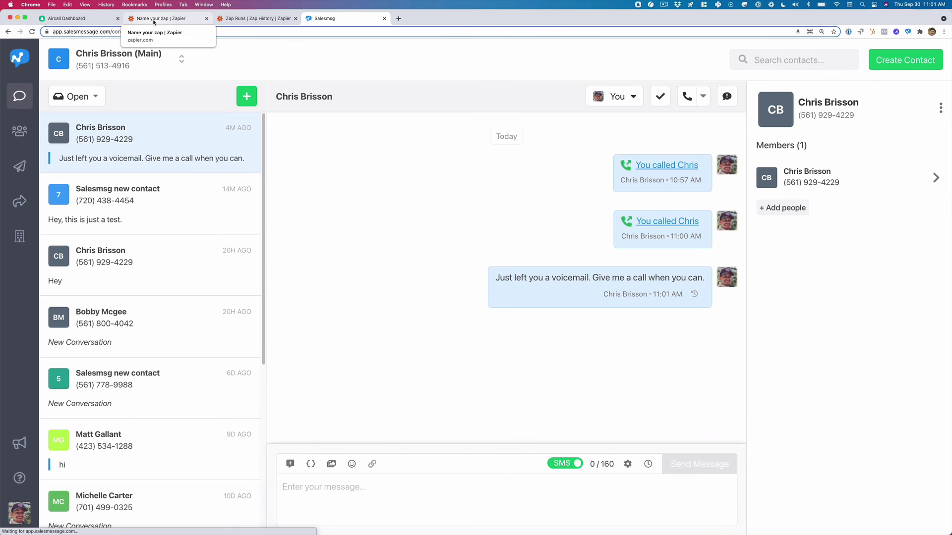
# Show the Zap History listing the zap's one successful run using 2 tasks.
pyautogui.click(154, 20)
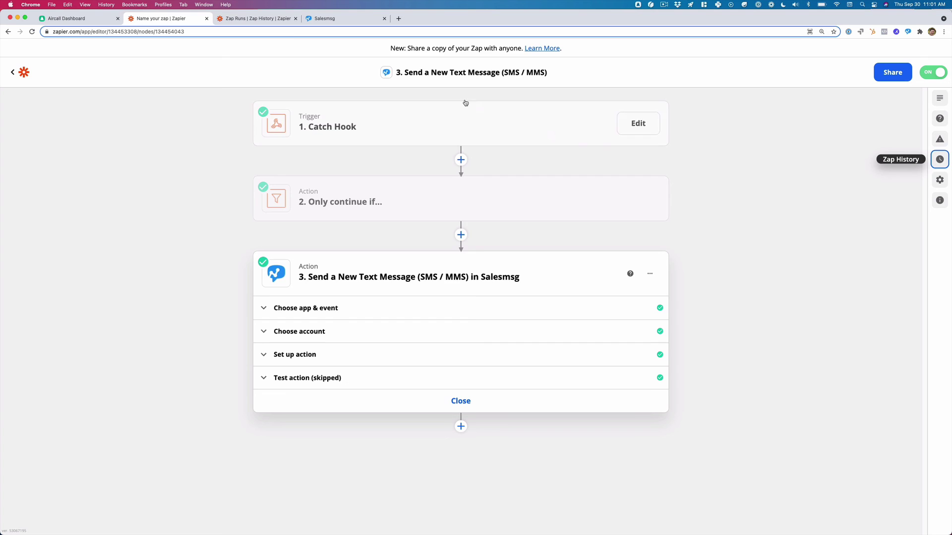
pyautogui.click(273, 20)
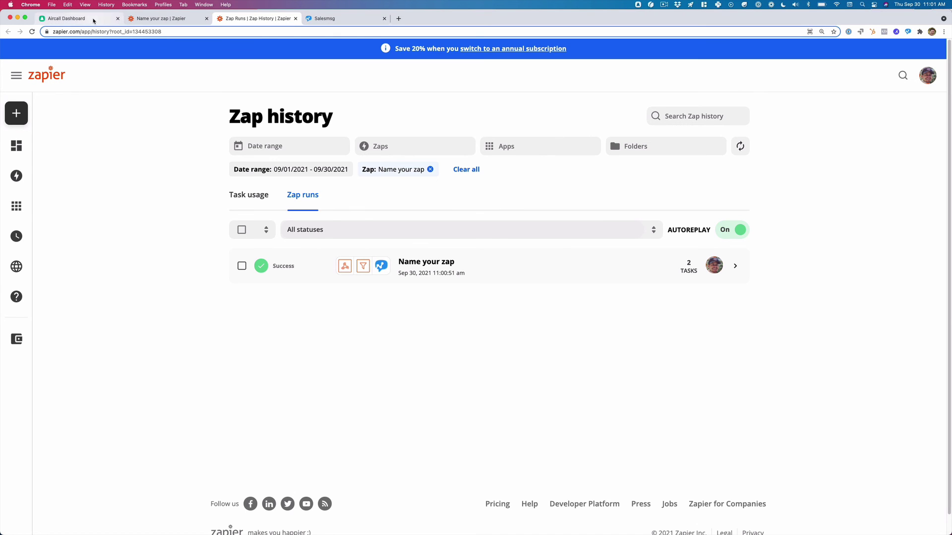